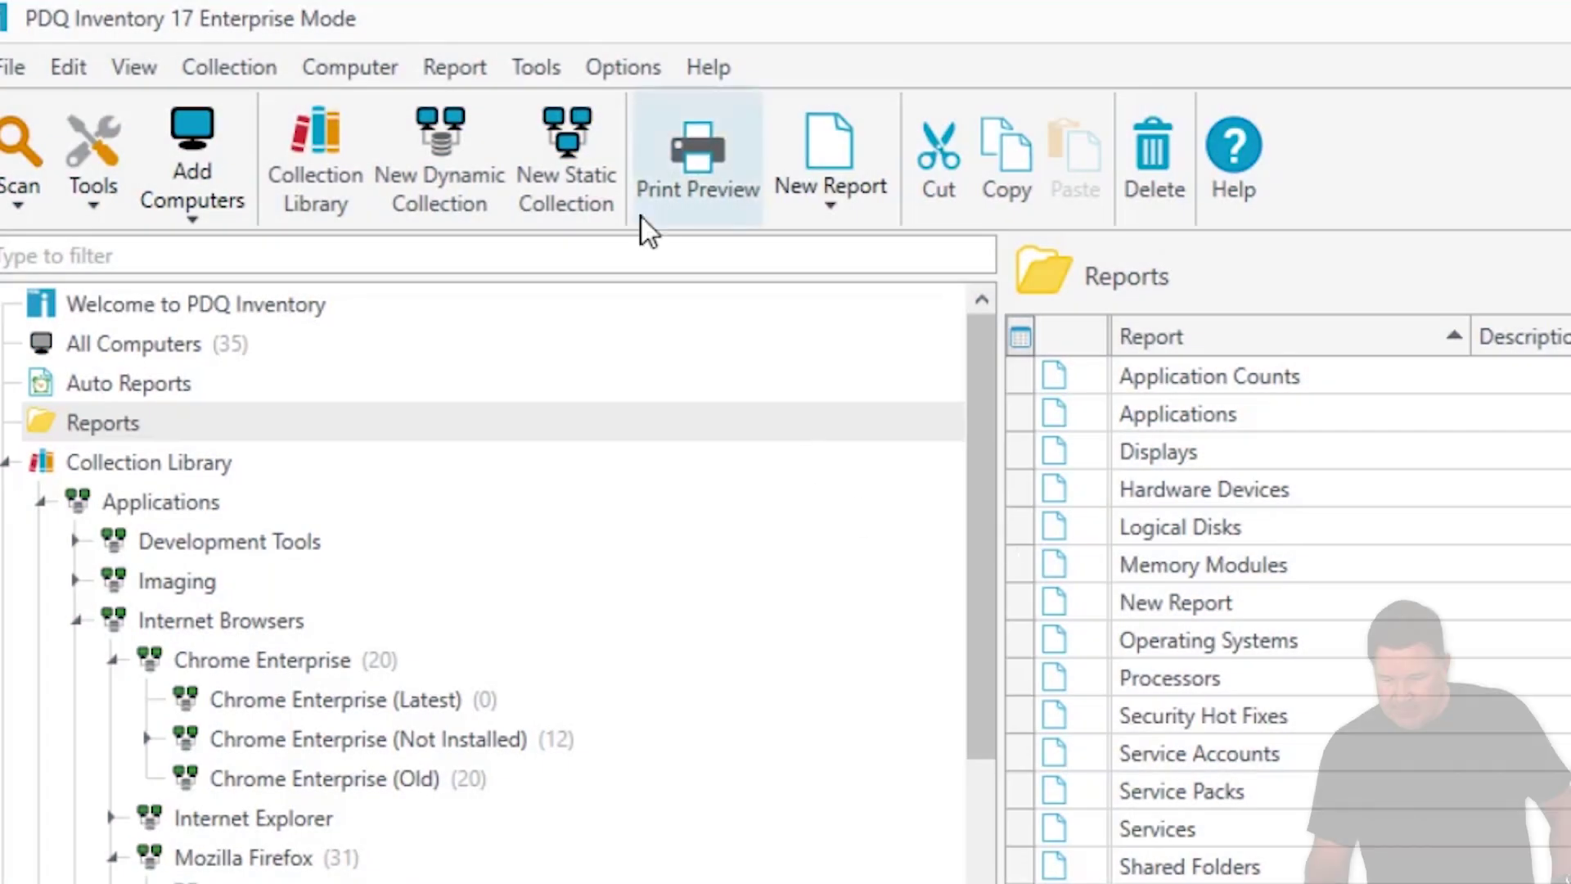
Step: Create a new scan profile named 'Software Licenses'
click(631, 72)
click(422, 117)
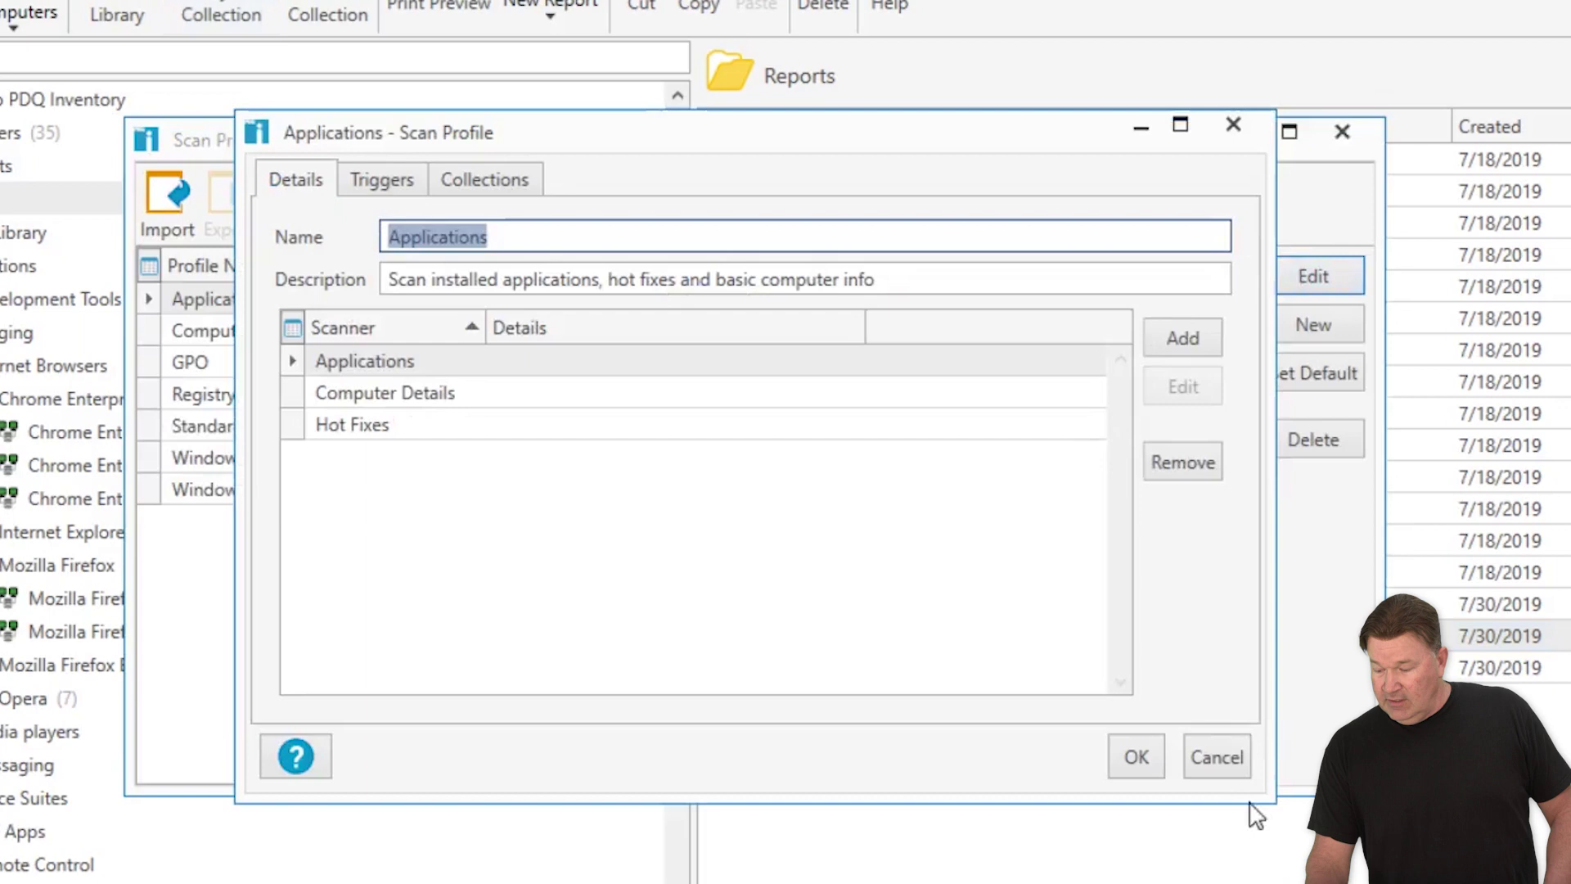
key(Escape)
click(1332, 322)
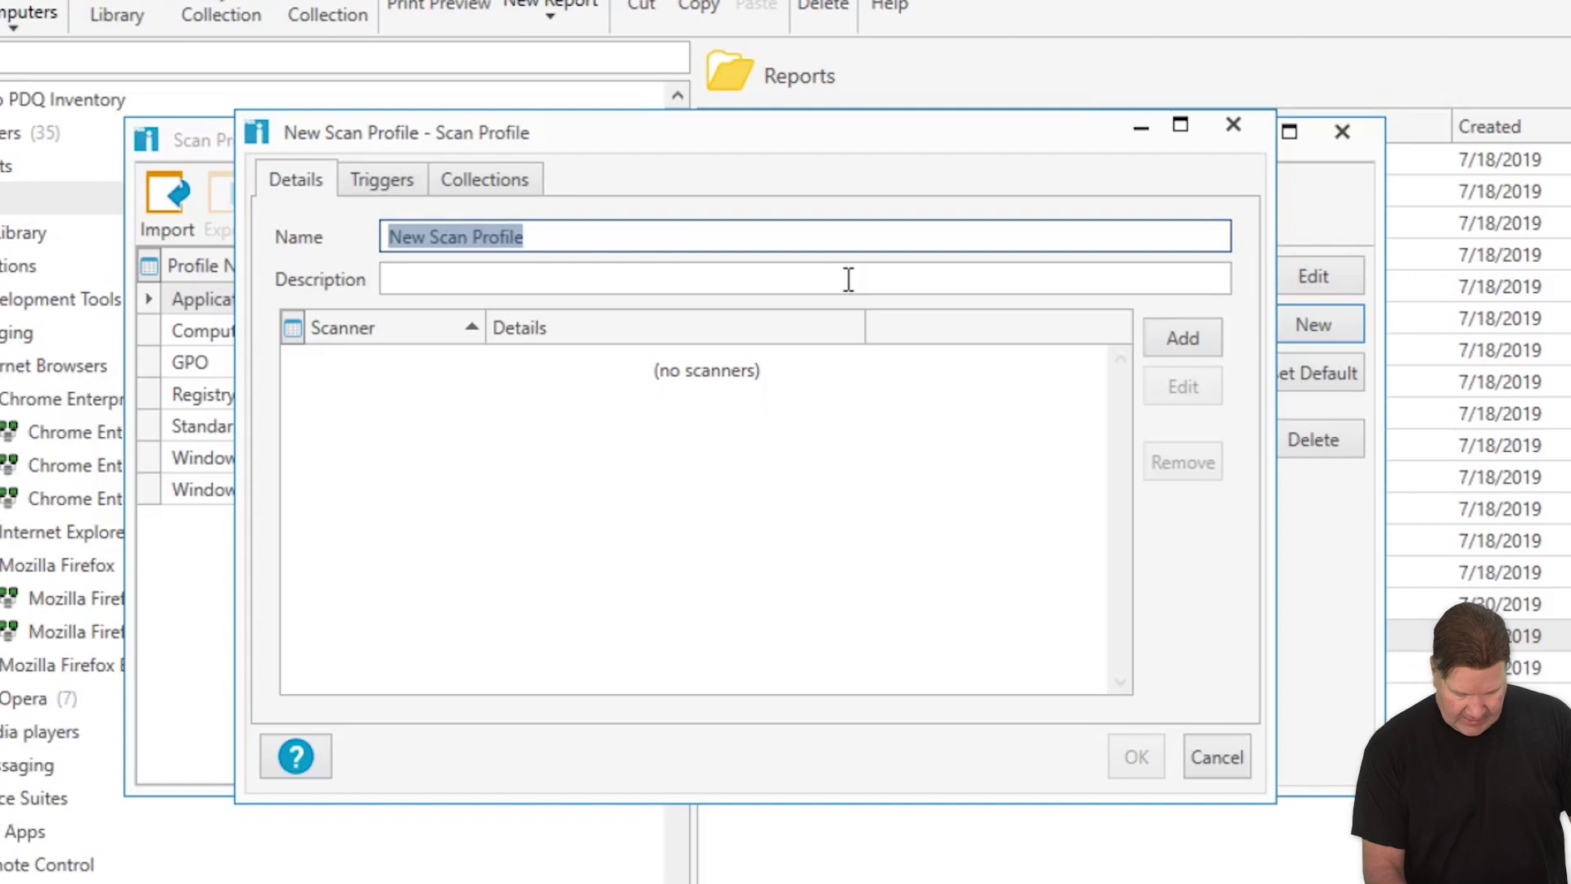
text(Software)
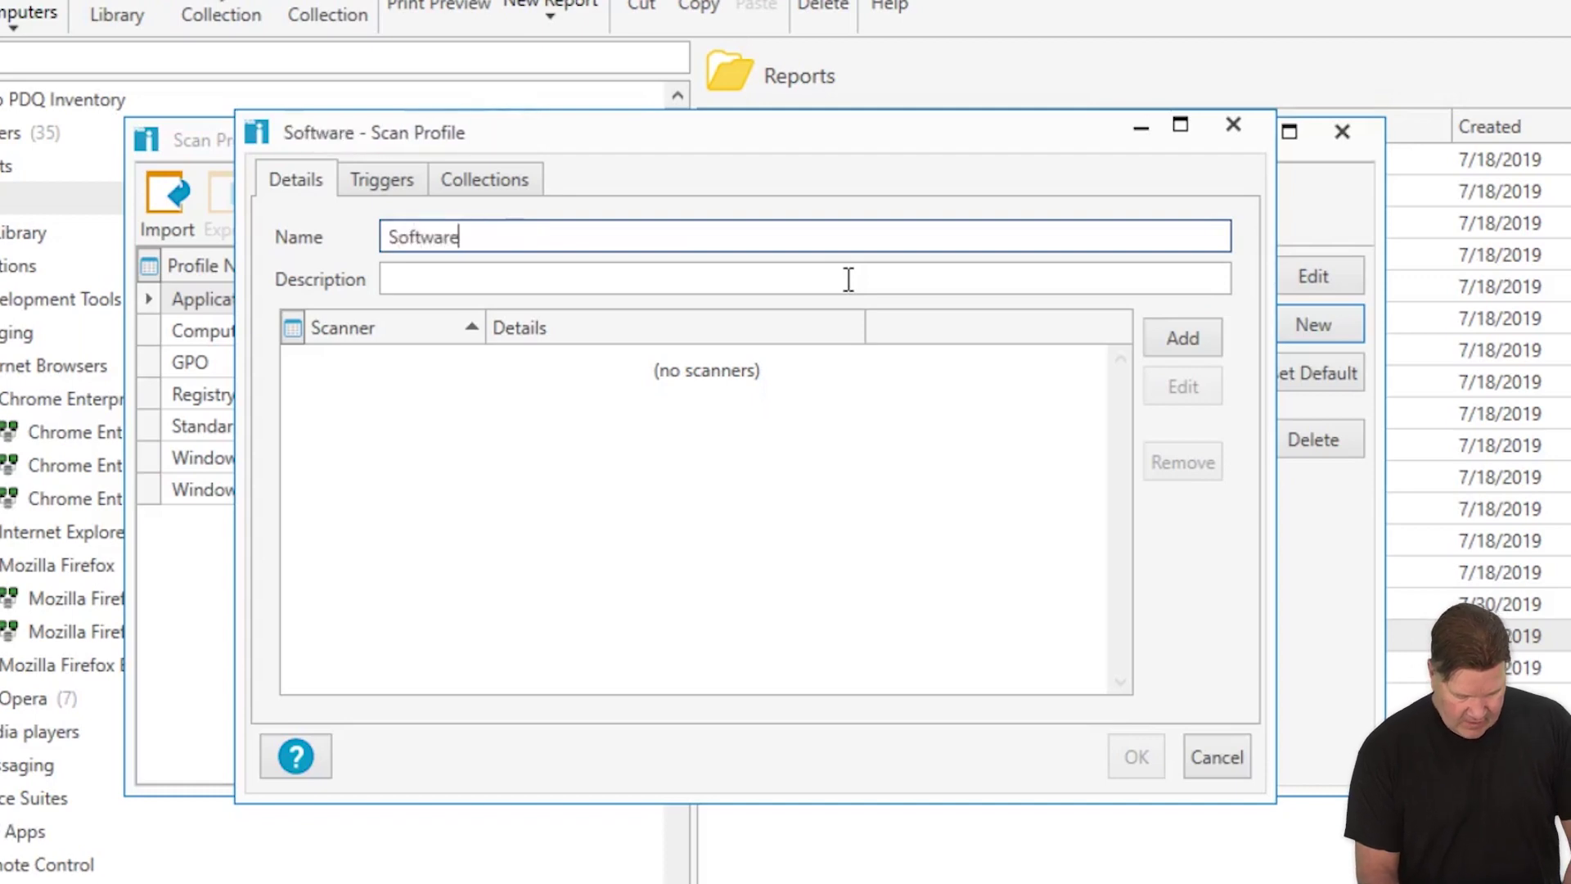
text( Licenses)
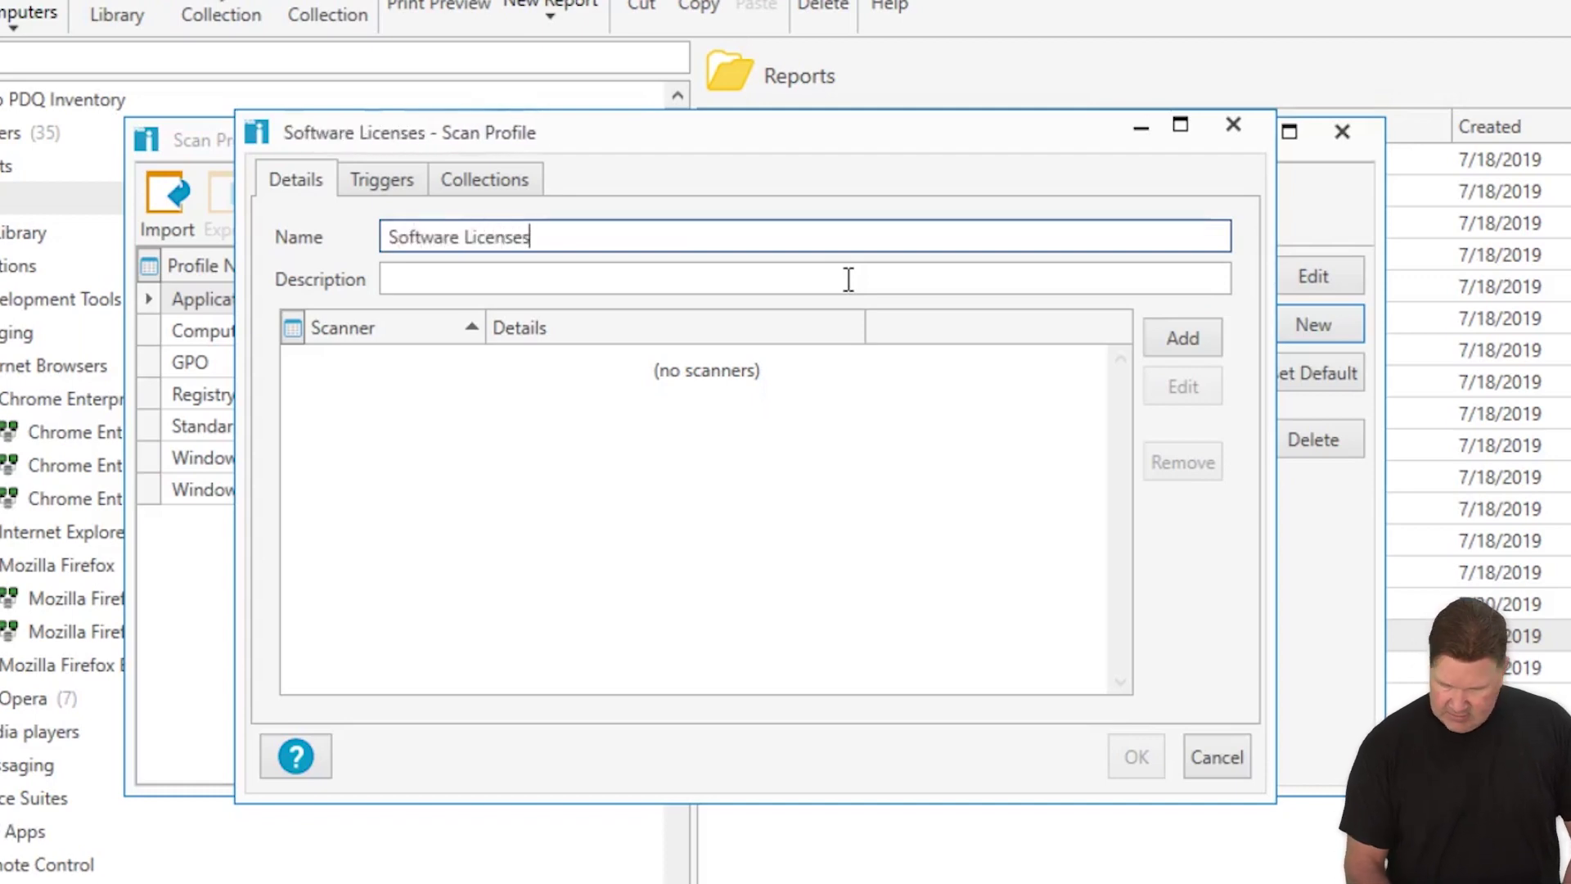
Step: Add a WMI scanner named 'Software Licenses' to the profile and launch WMI Explorer
click(1189, 351)
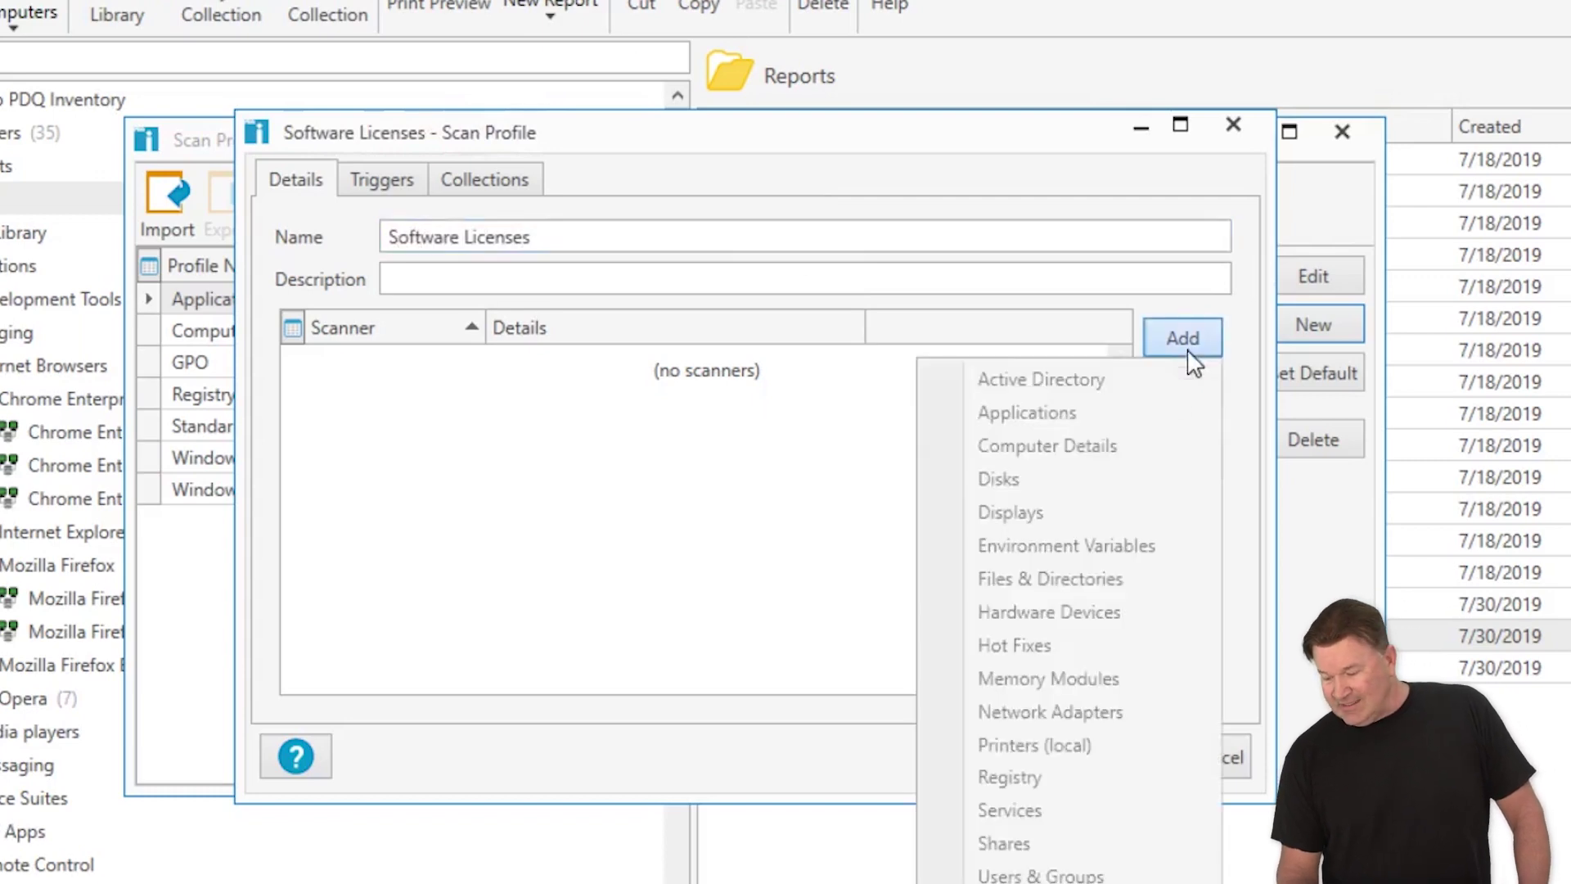
click(1014, 880)
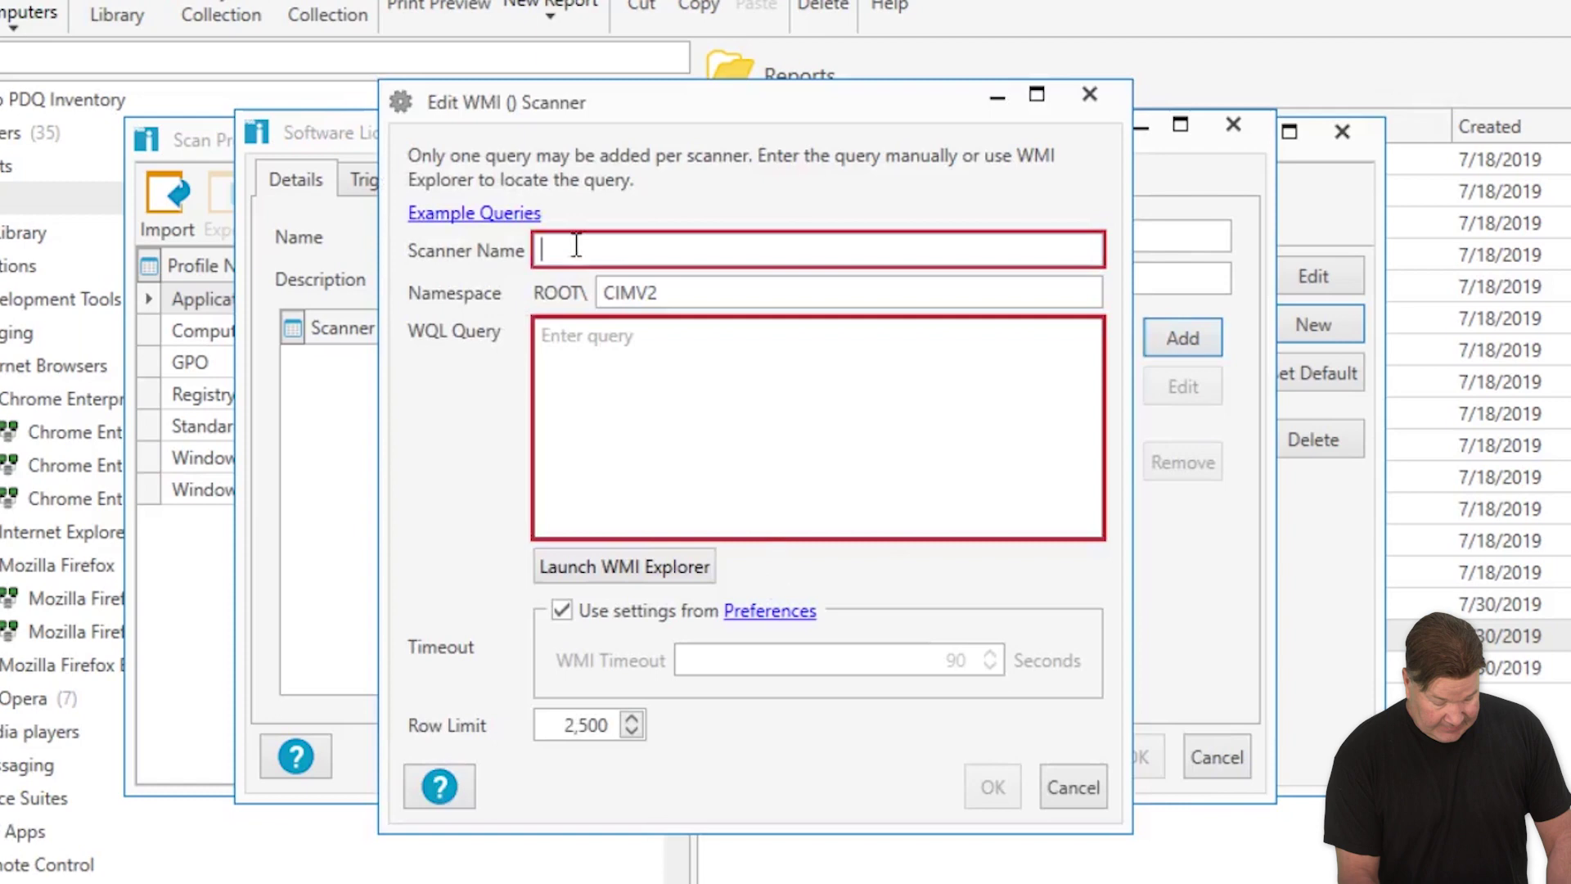
text(Soft)
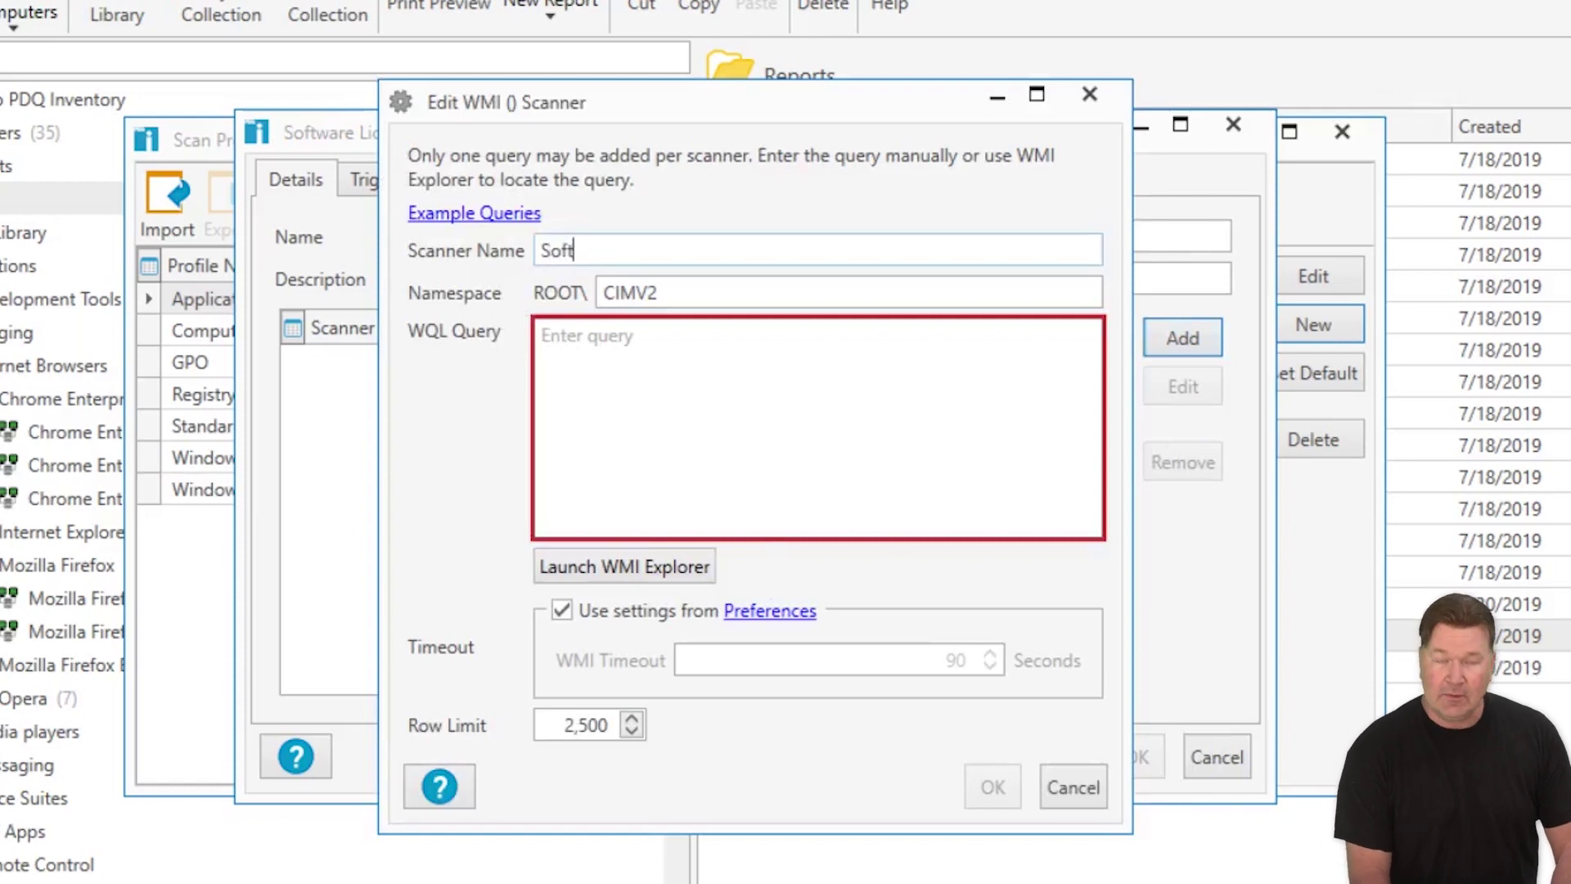
text(w)
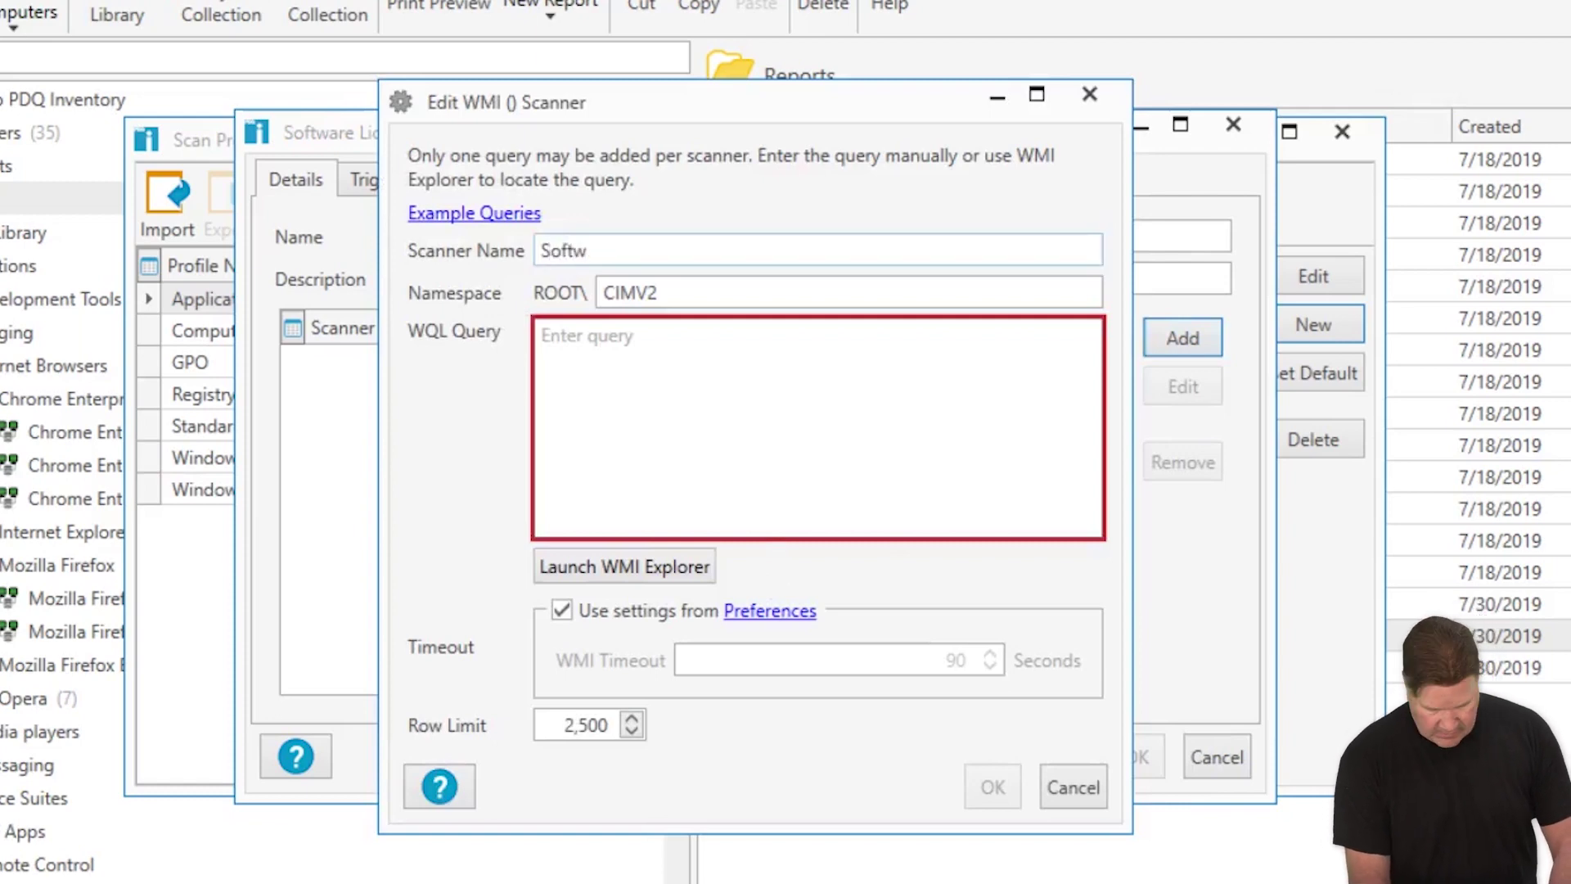
text(are Lice)
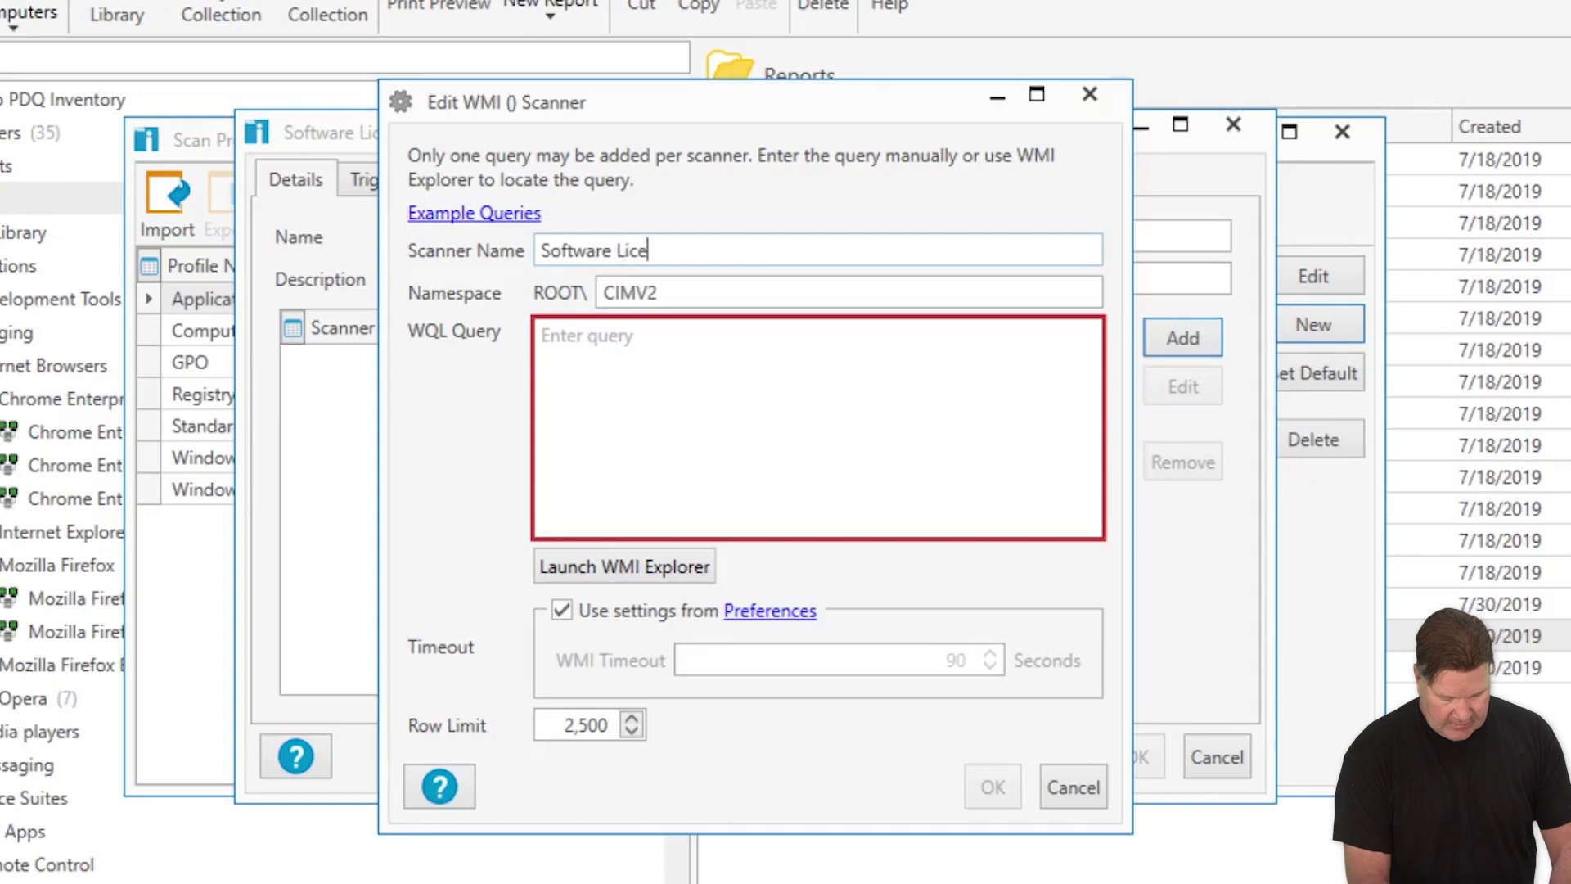
text(nses)
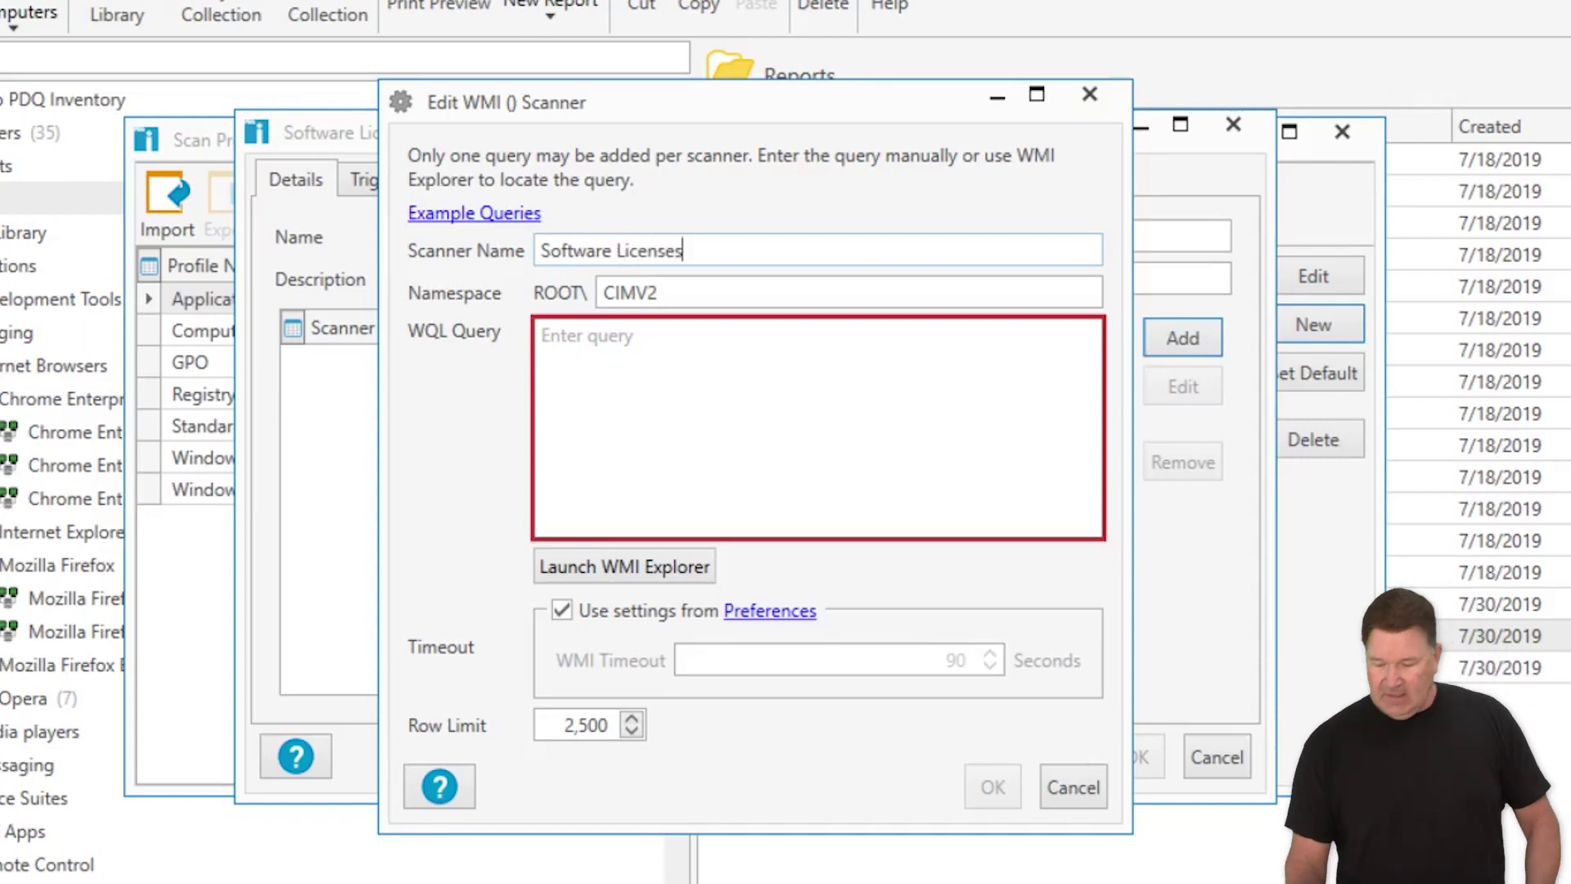
click(617, 573)
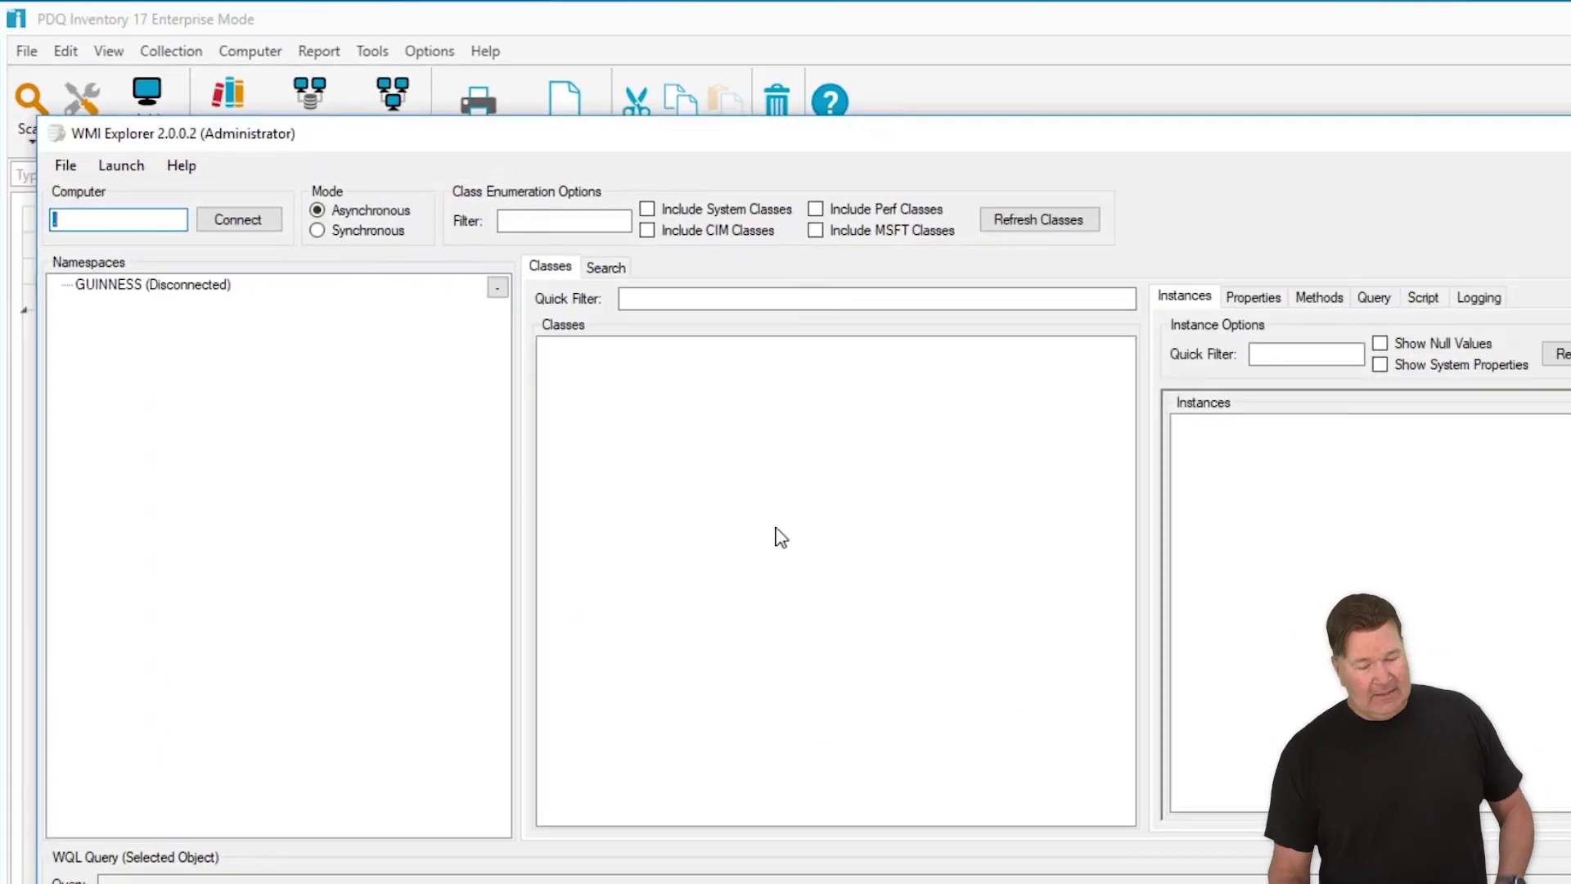
Step: Connect to GUINNESS and pick the SoftwareLicensingProduct class in ROOT\CIMV2 using a 'softw' filter
click(246, 221)
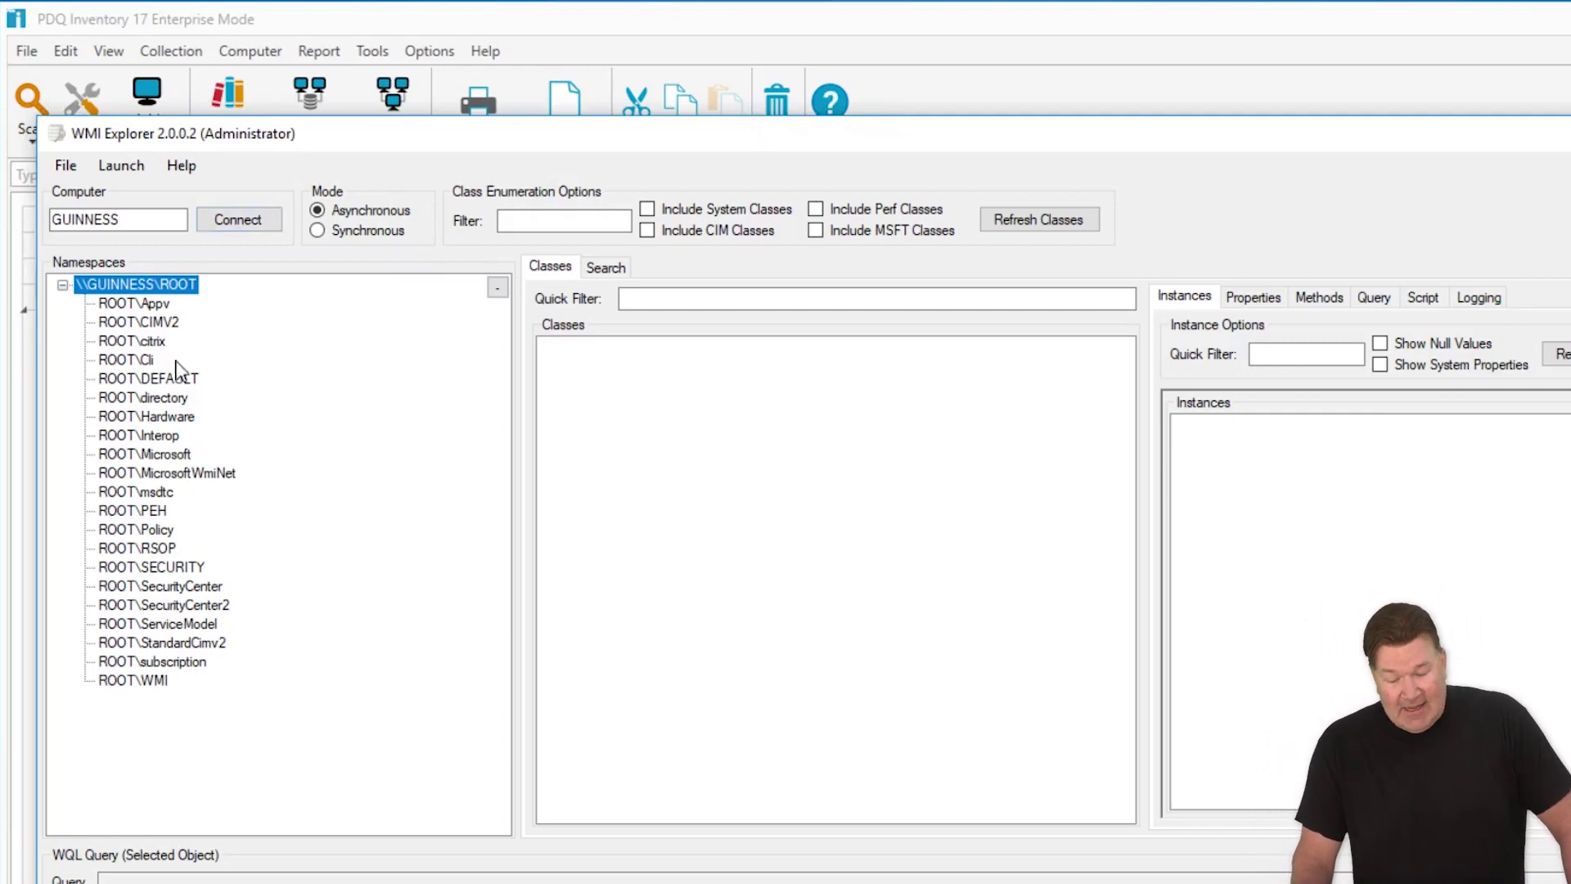
click(171, 323)
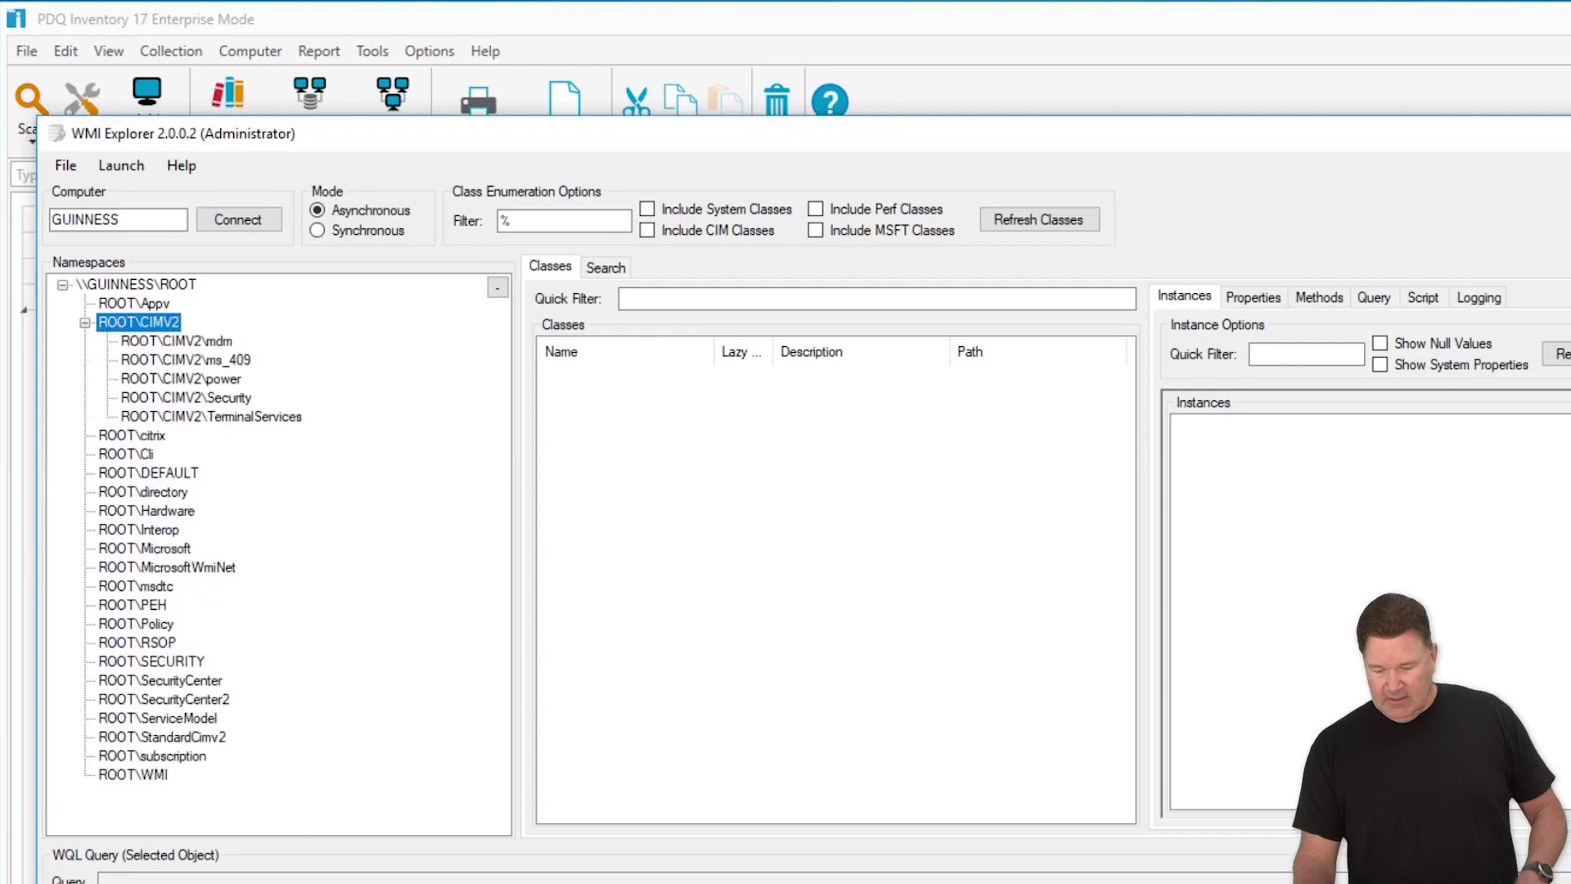
click(647, 301)
text(so)
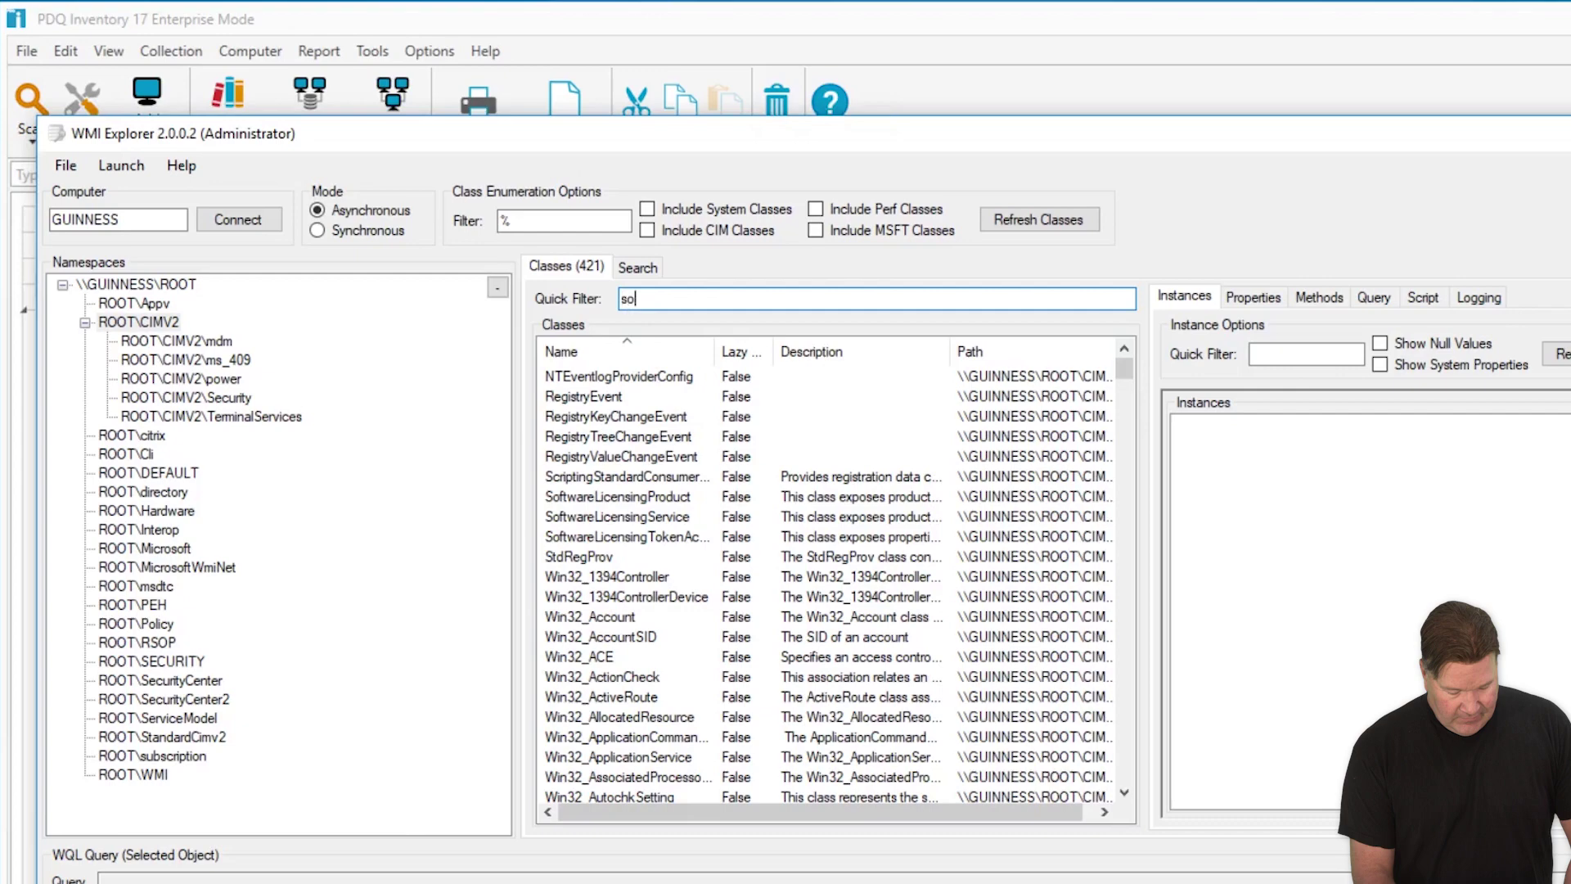
text(ftwae)
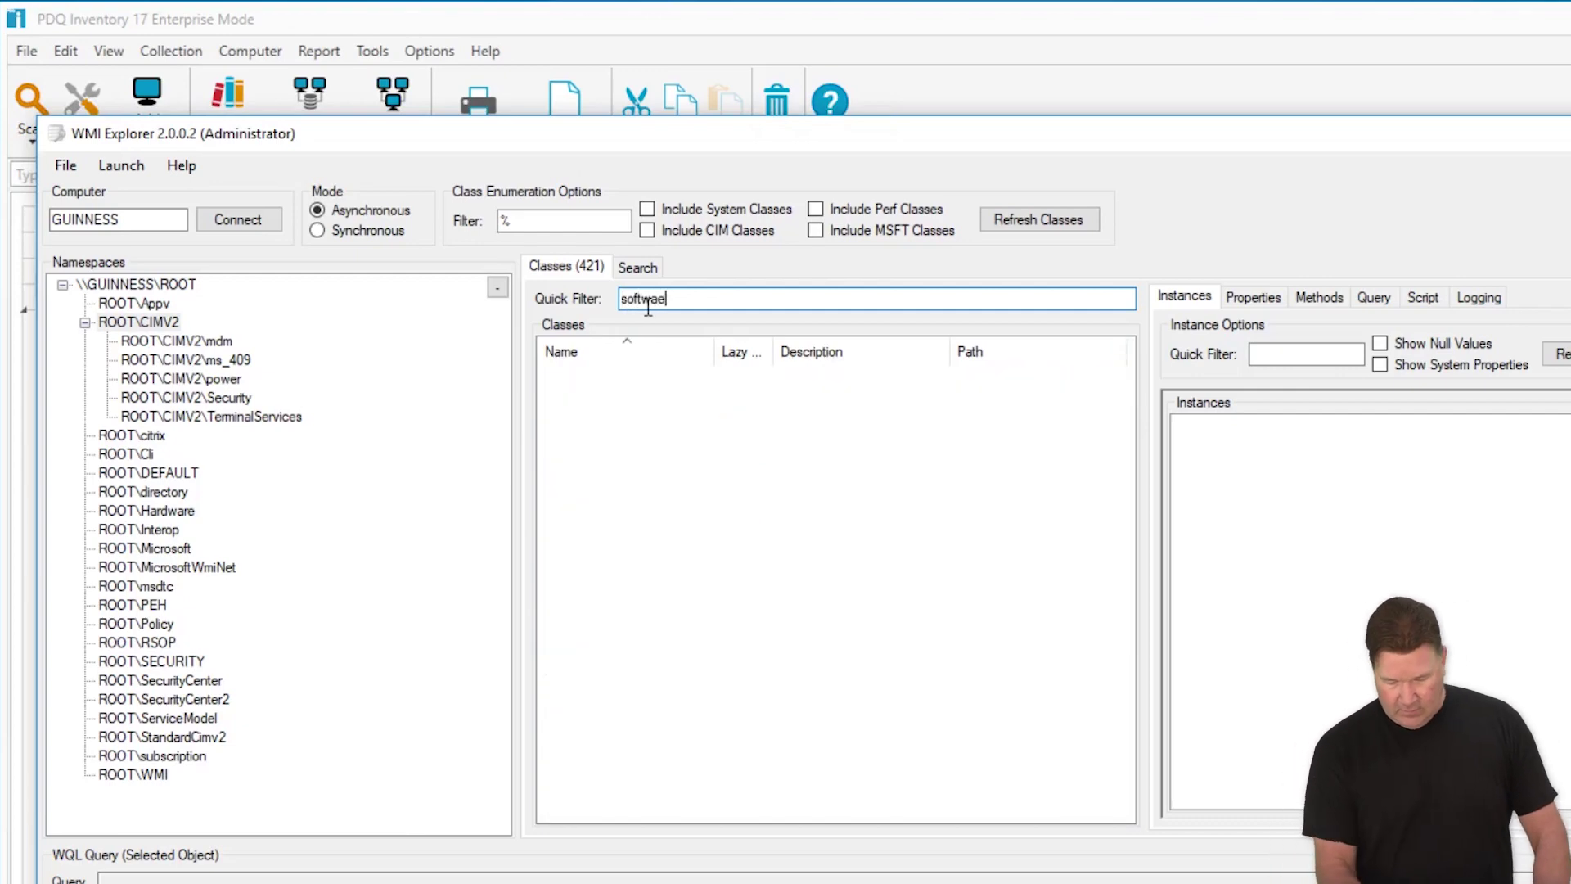
key(BackSpace)
key(BackSpace)
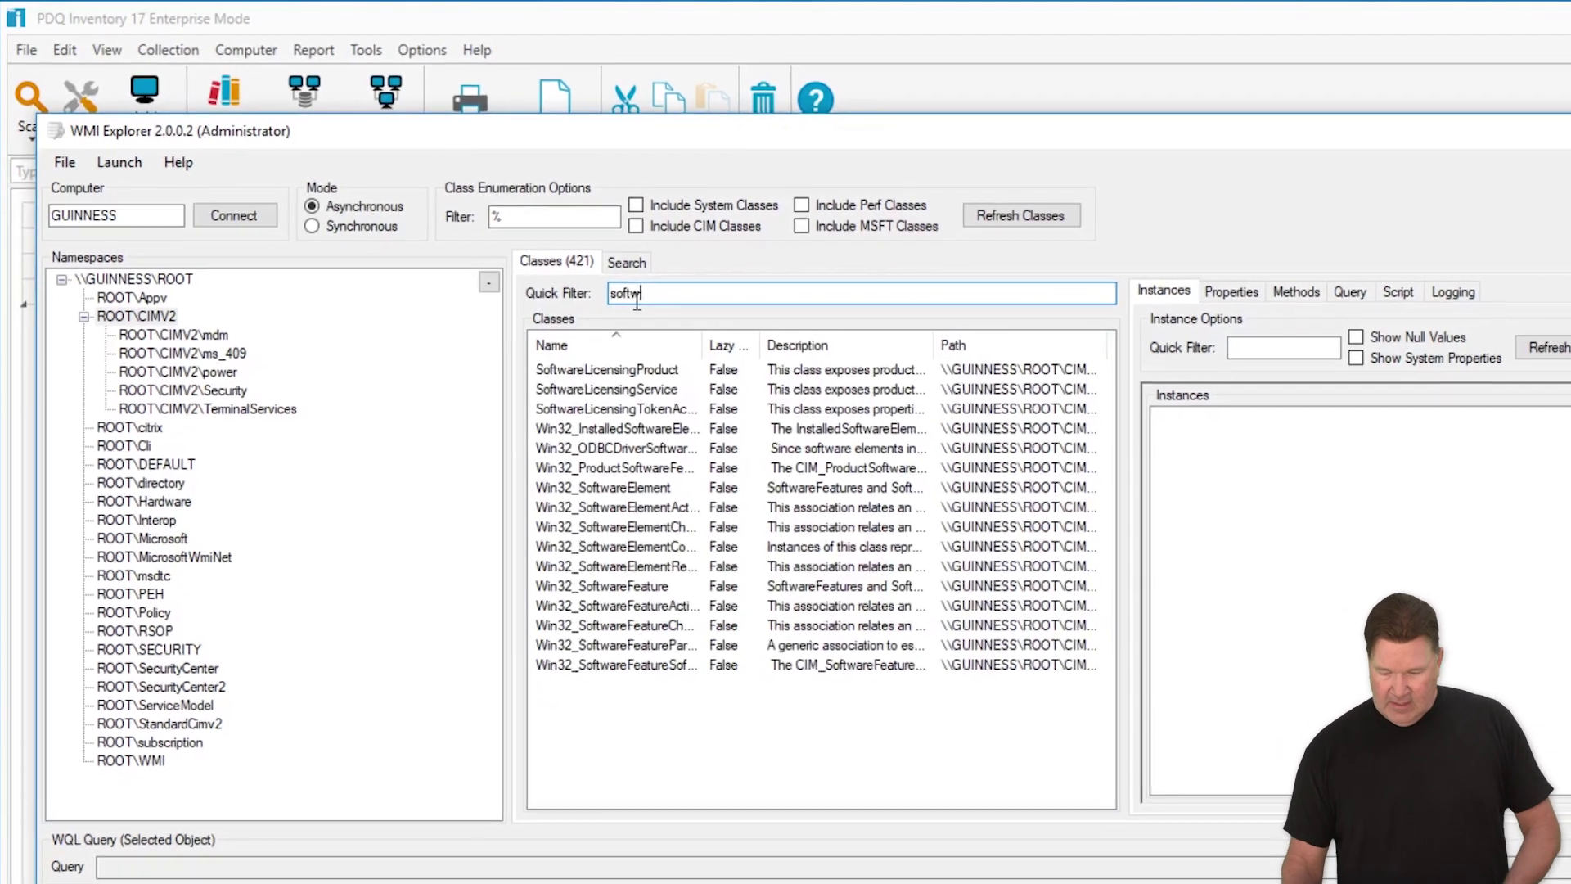
click(638, 376)
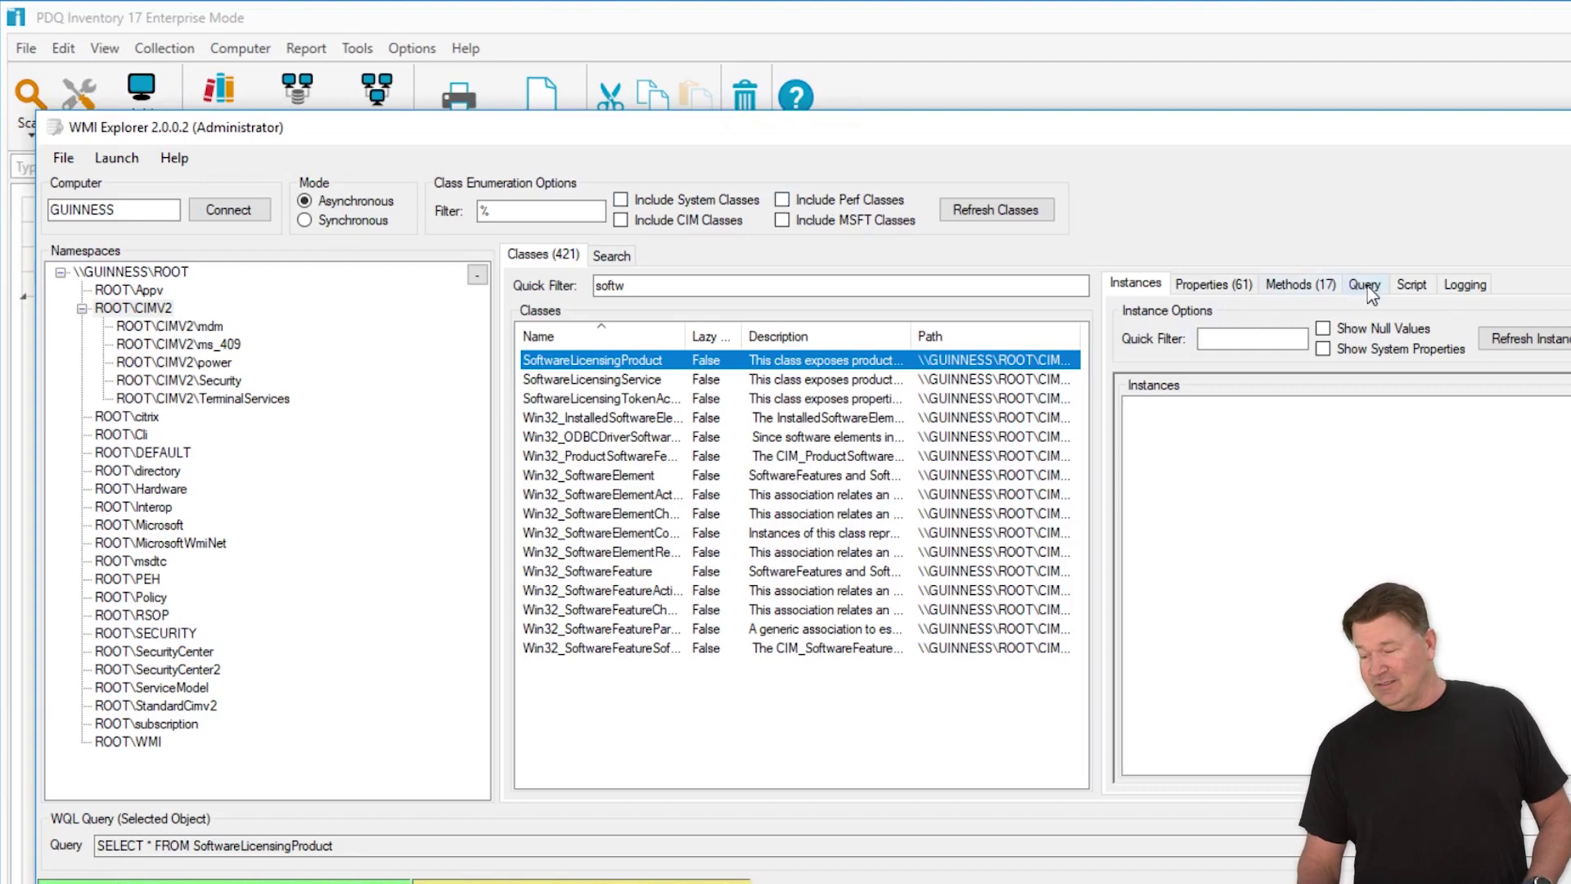
Step: Copy the generated query into WQL Query and append 'where productkeychannel is not null'
click(1365, 284)
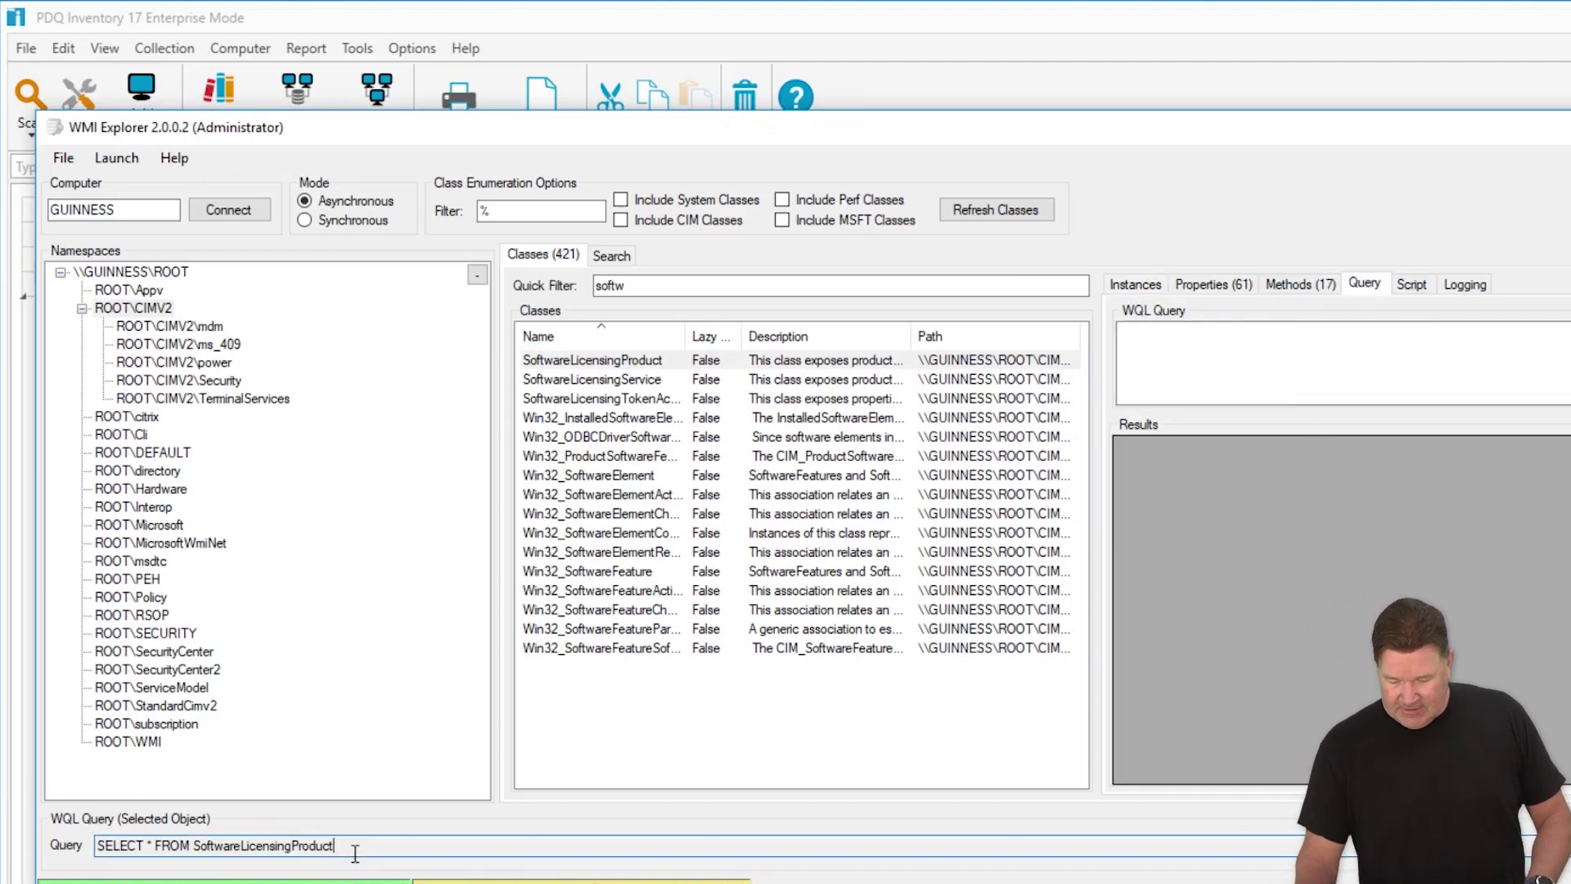
drag(356, 851, 91, 843)
right_click(97, 844)
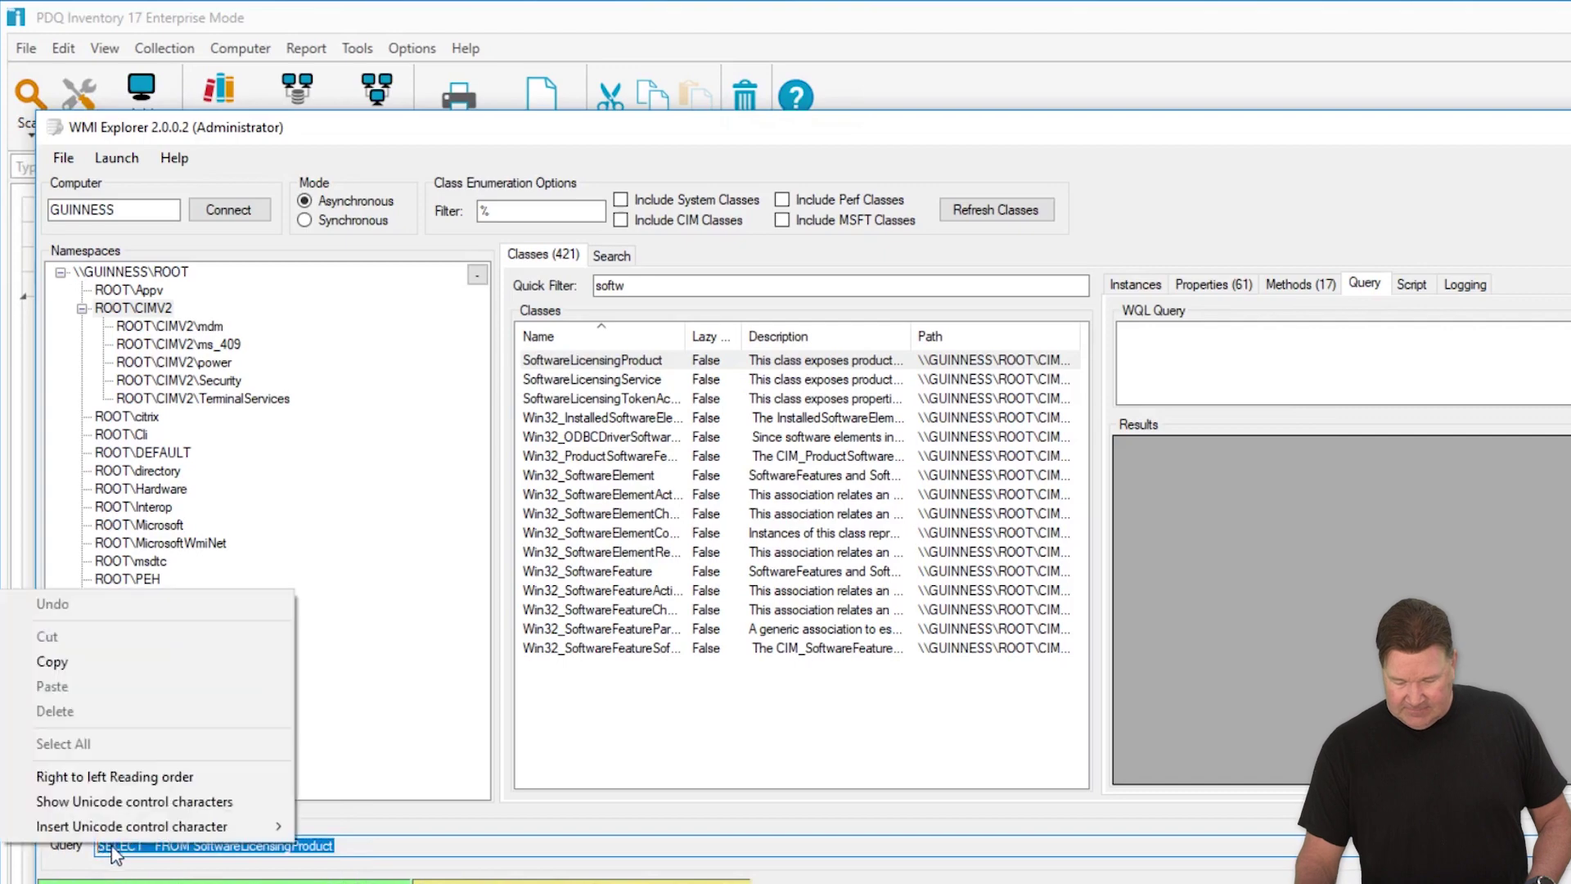
click(57, 661)
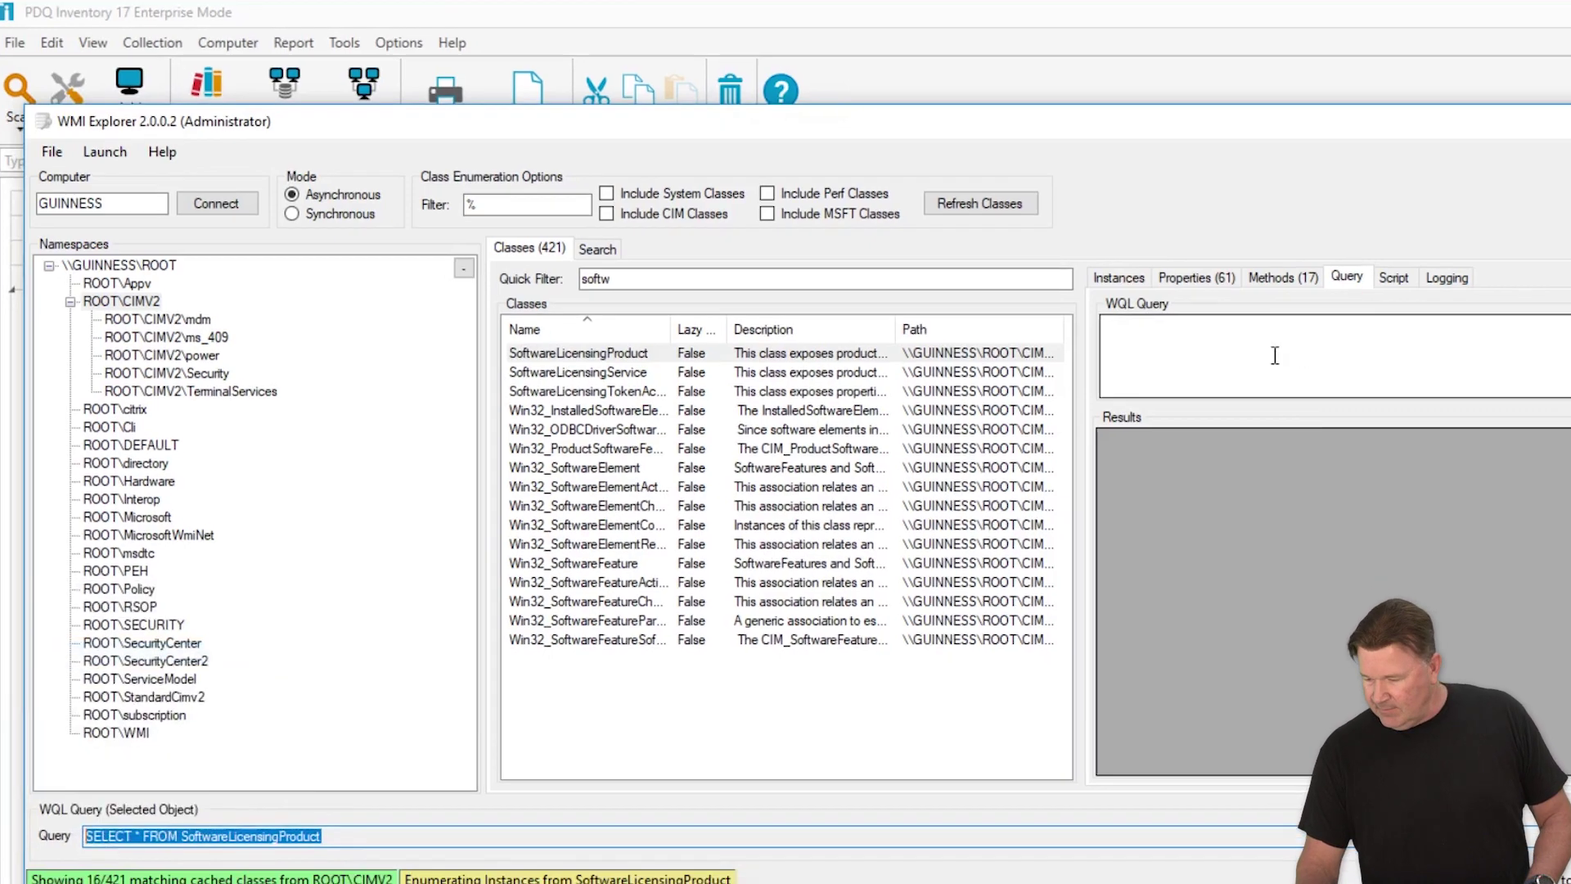
right_click(1275, 355)
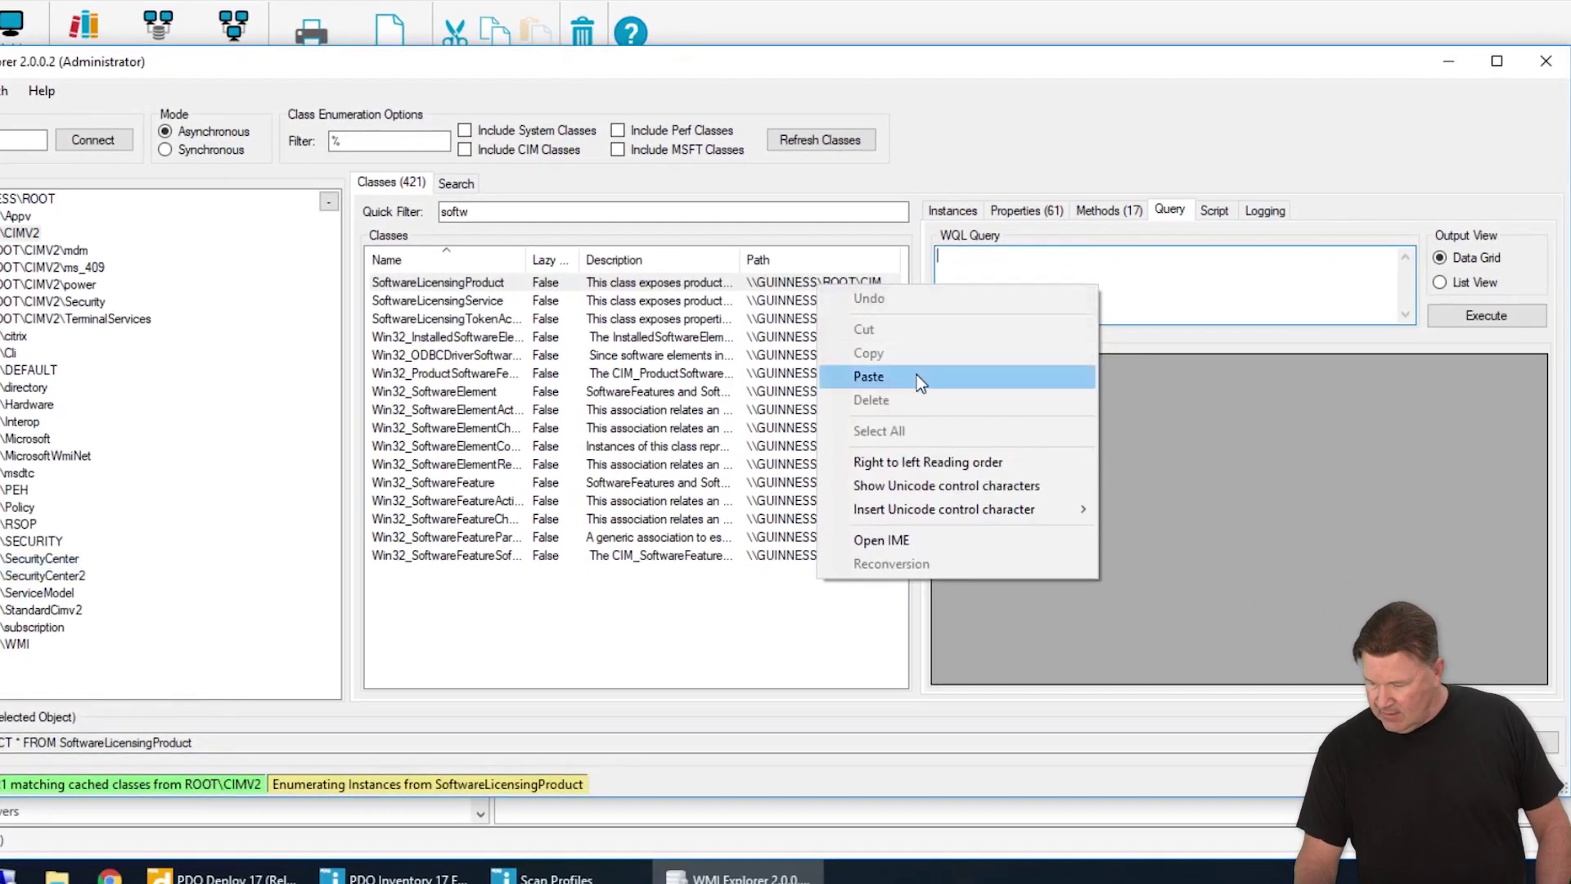
click(917, 374)
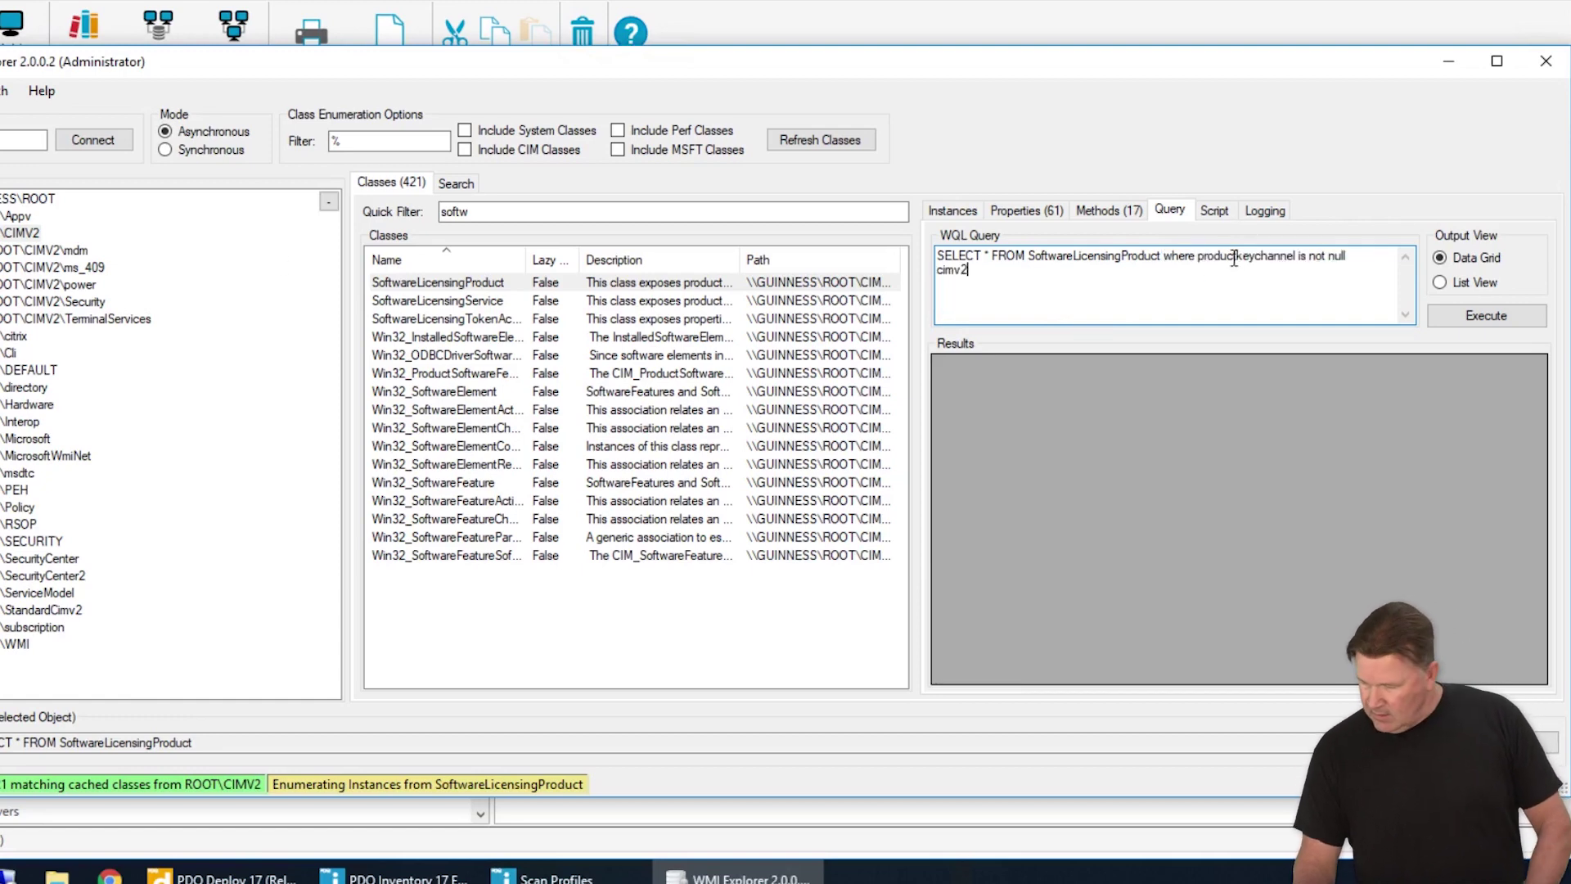
key(BackSpace)
key(BackSpace)
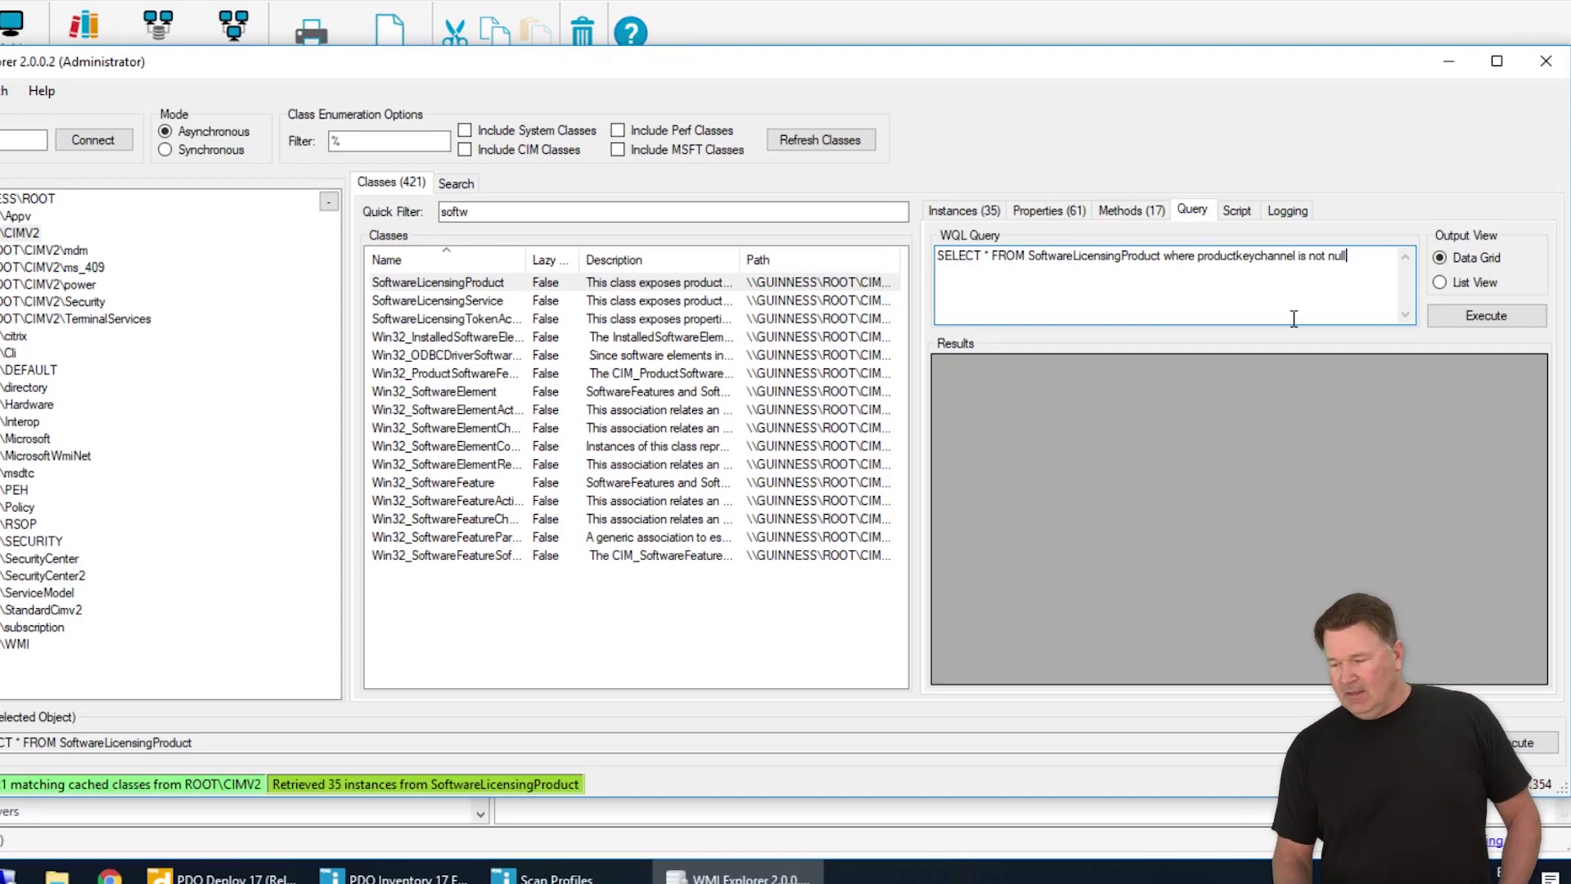
Step: Run the not-null query, then replace it with the four-property SELECT query and run it
click(1456, 316)
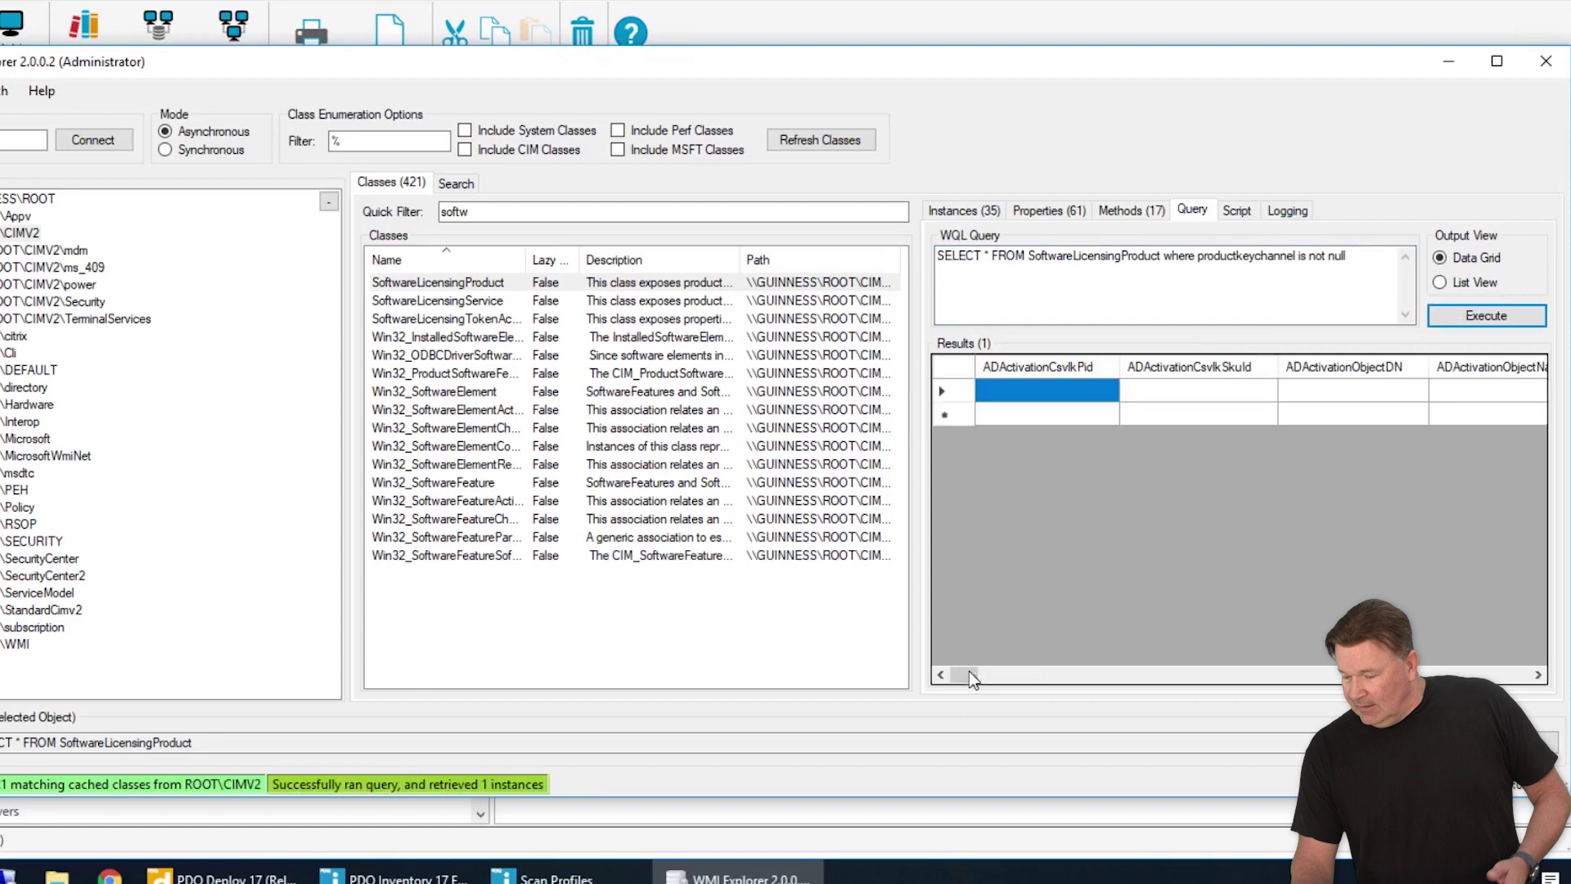
drag(985, 675, 830, 665)
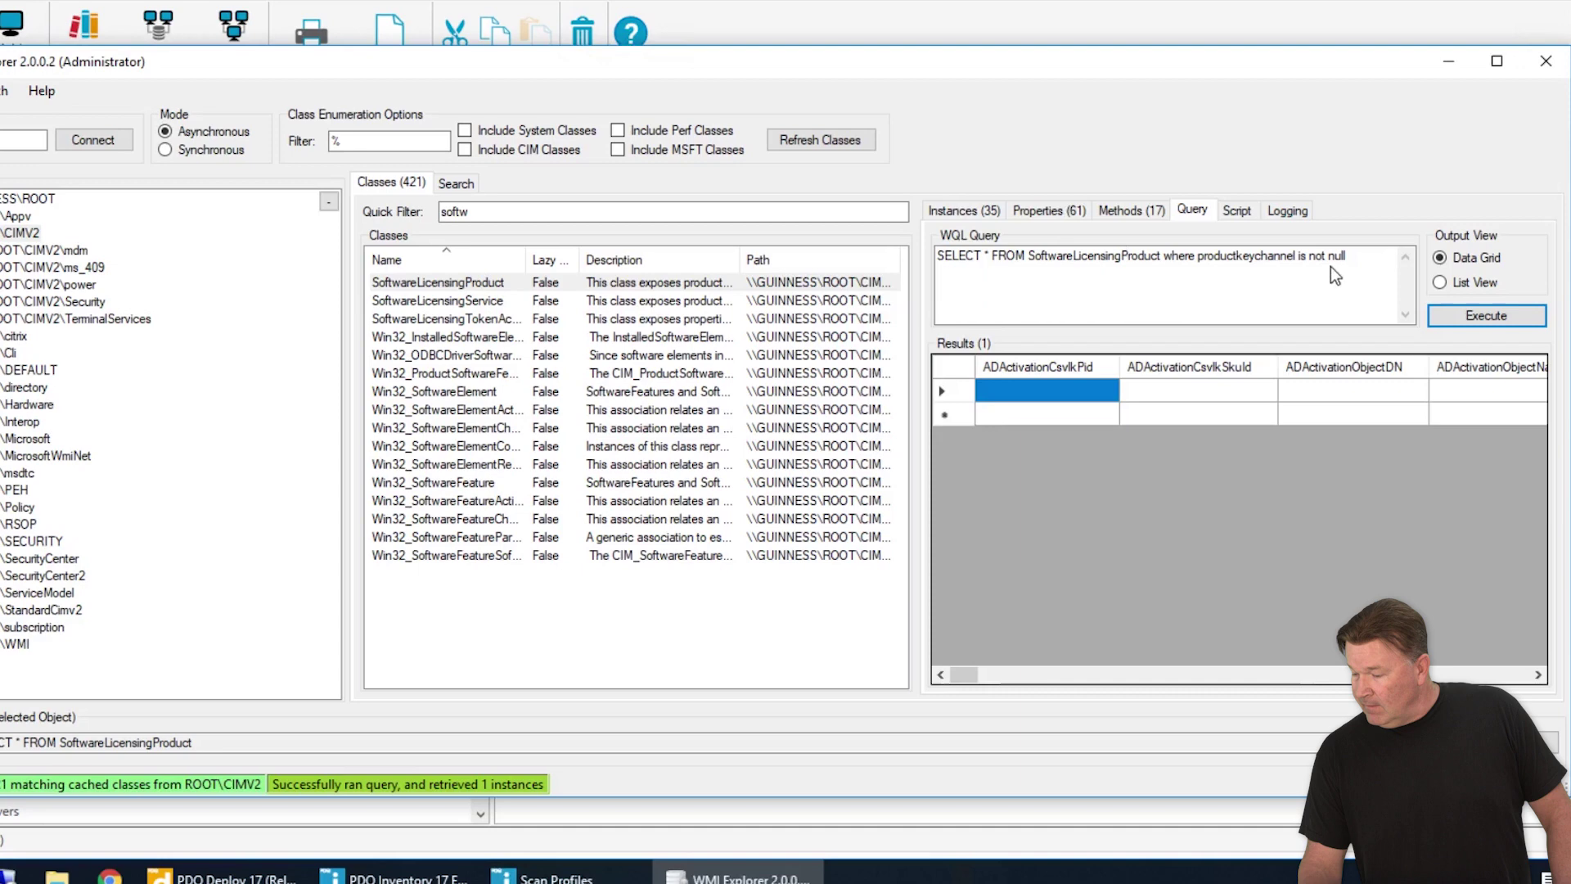
drag(1358, 261, 935, 255)
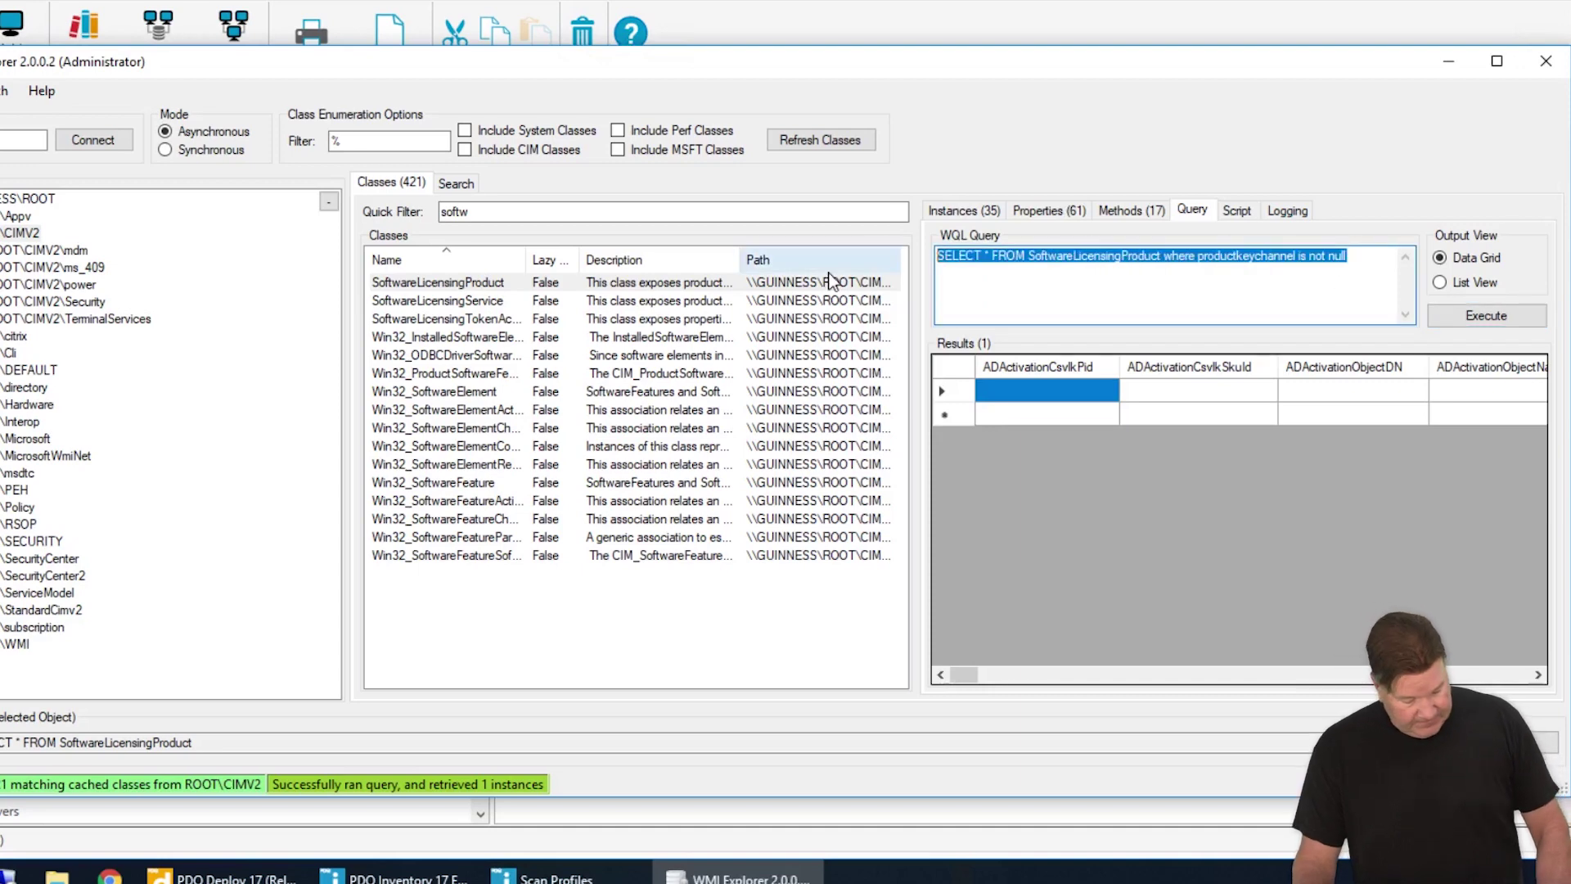
key(ctrl+v)
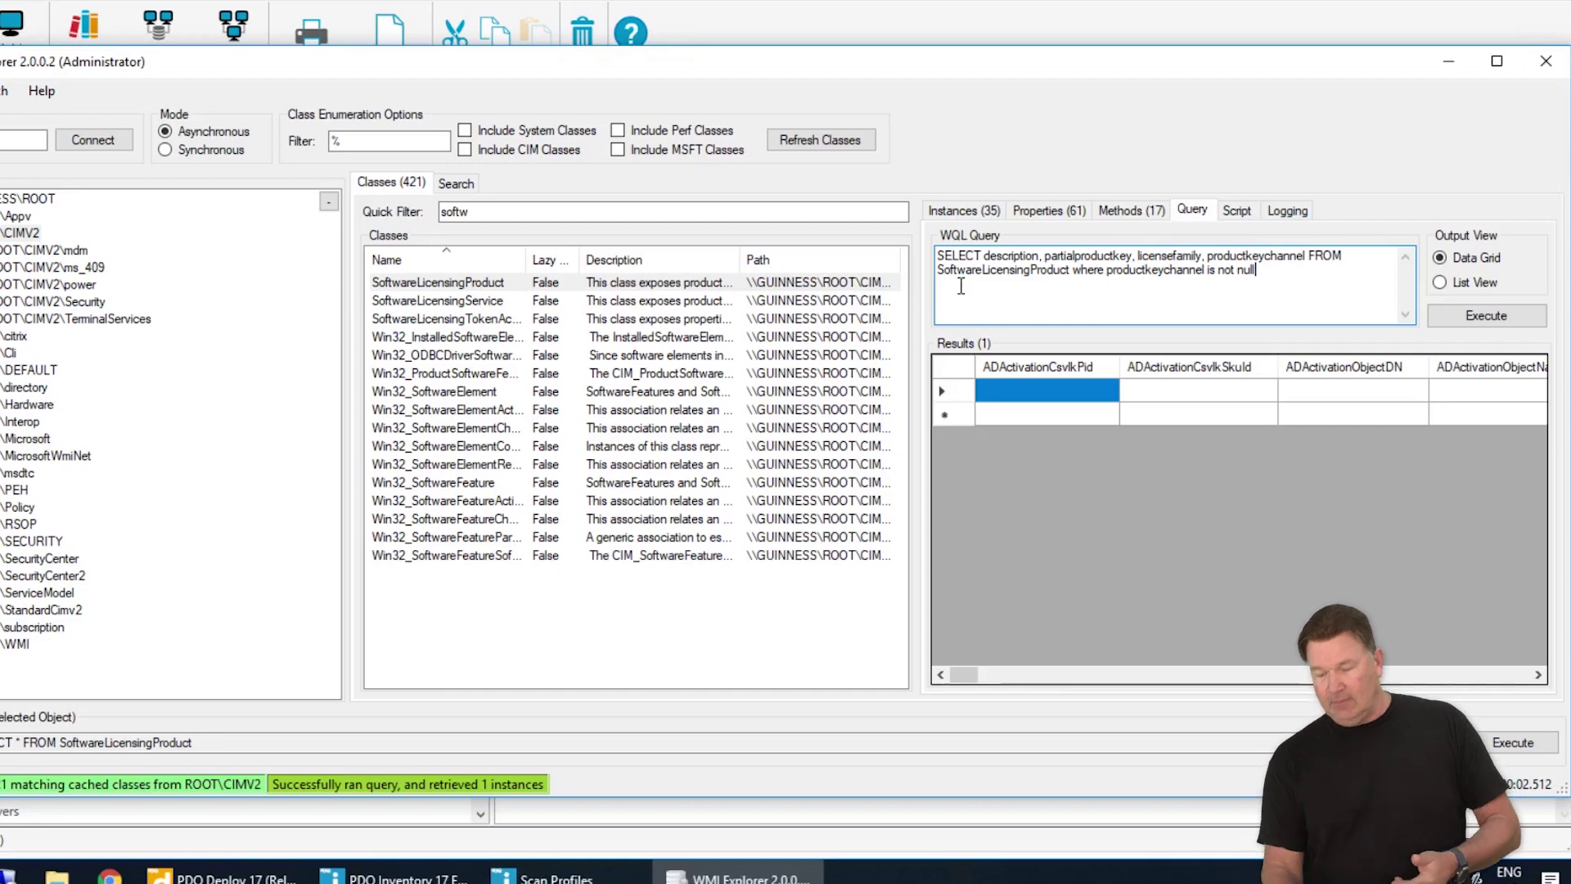
click(1487, 316)
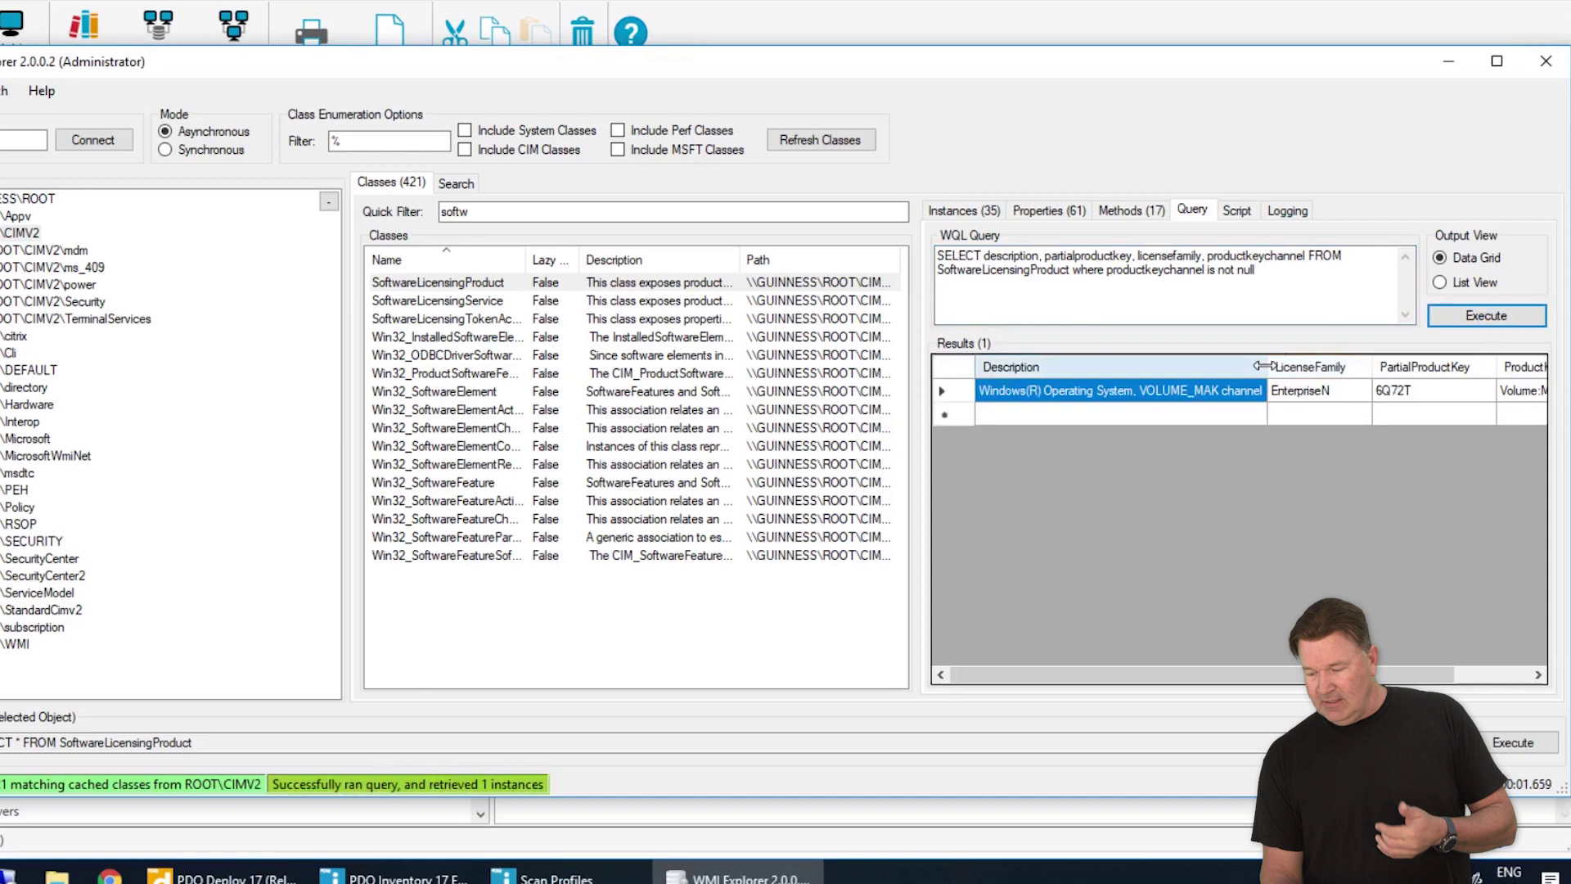
Step: Copy the licensing query and minimise WMI Explorer
drag(1311, 278, 982, 235)
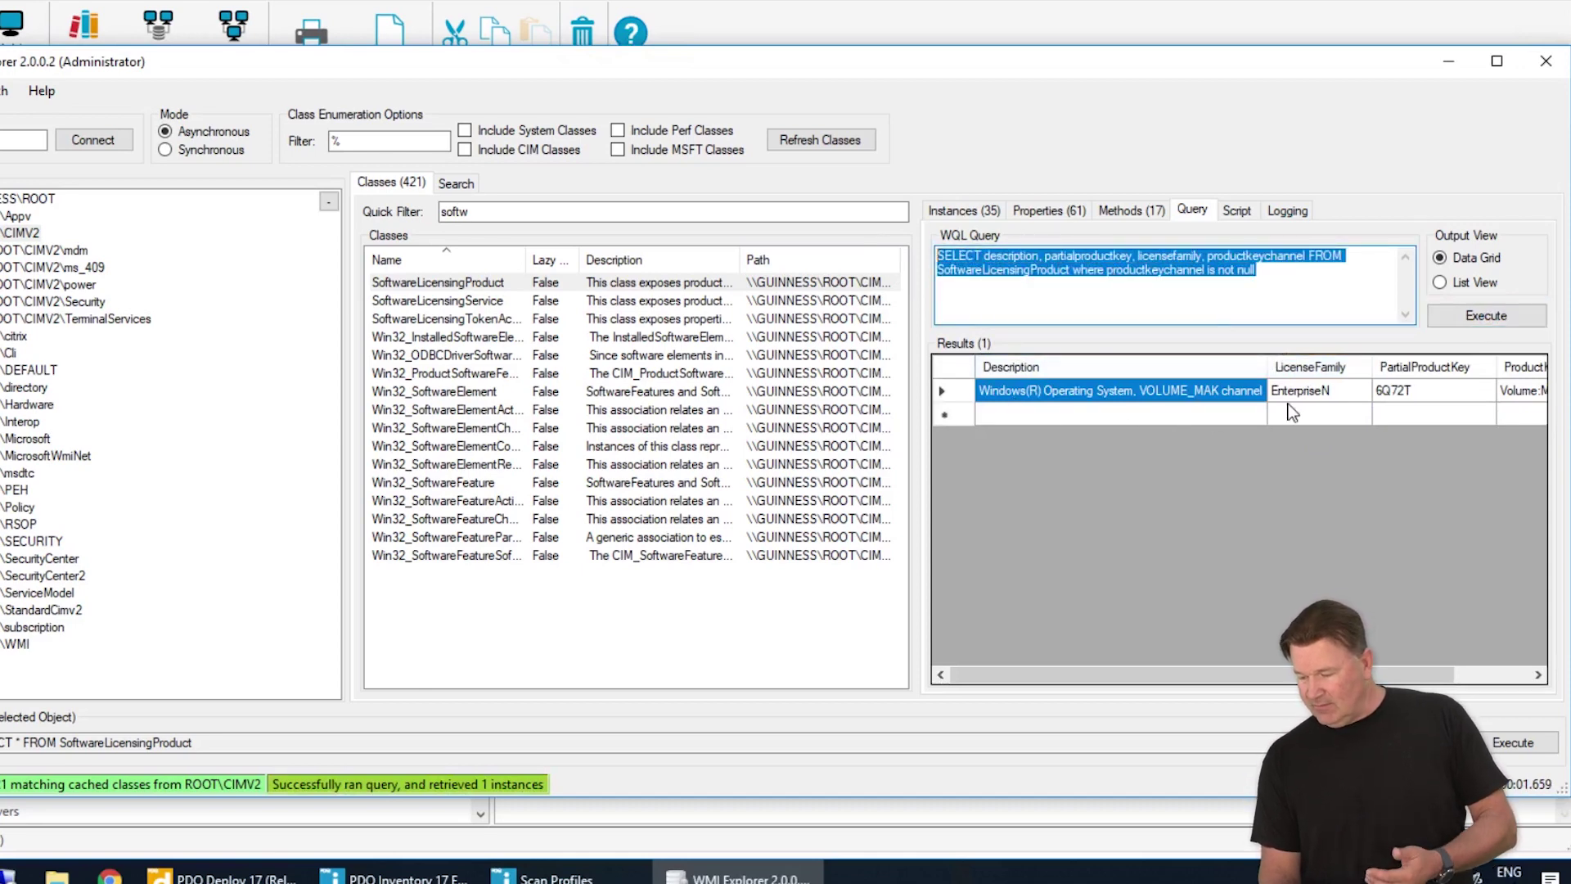
right_click(1119, 272)
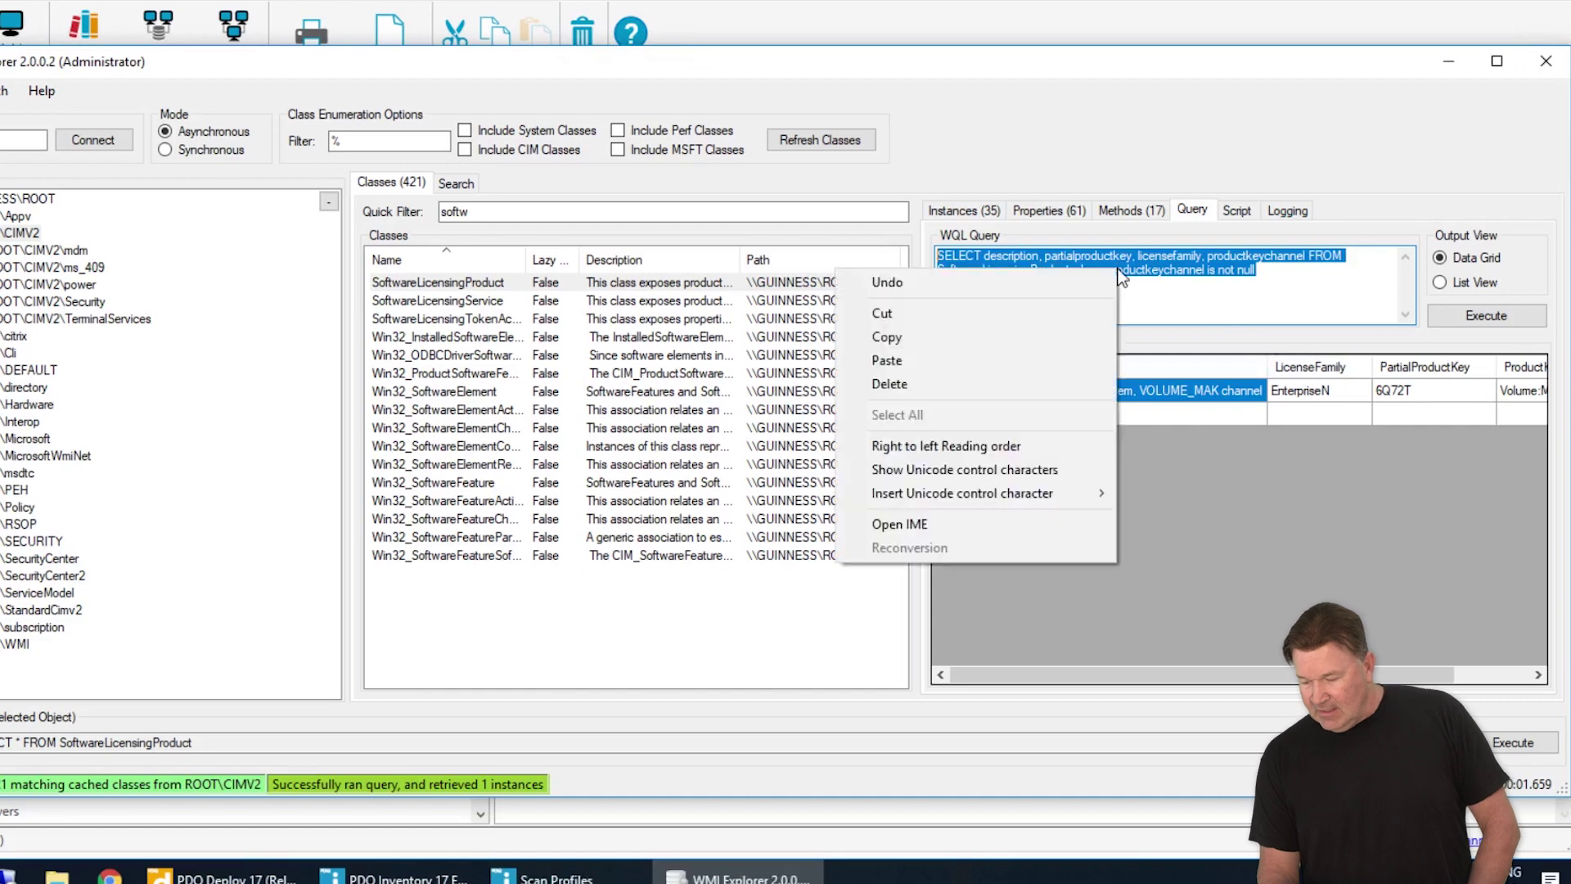
click(969, 336)
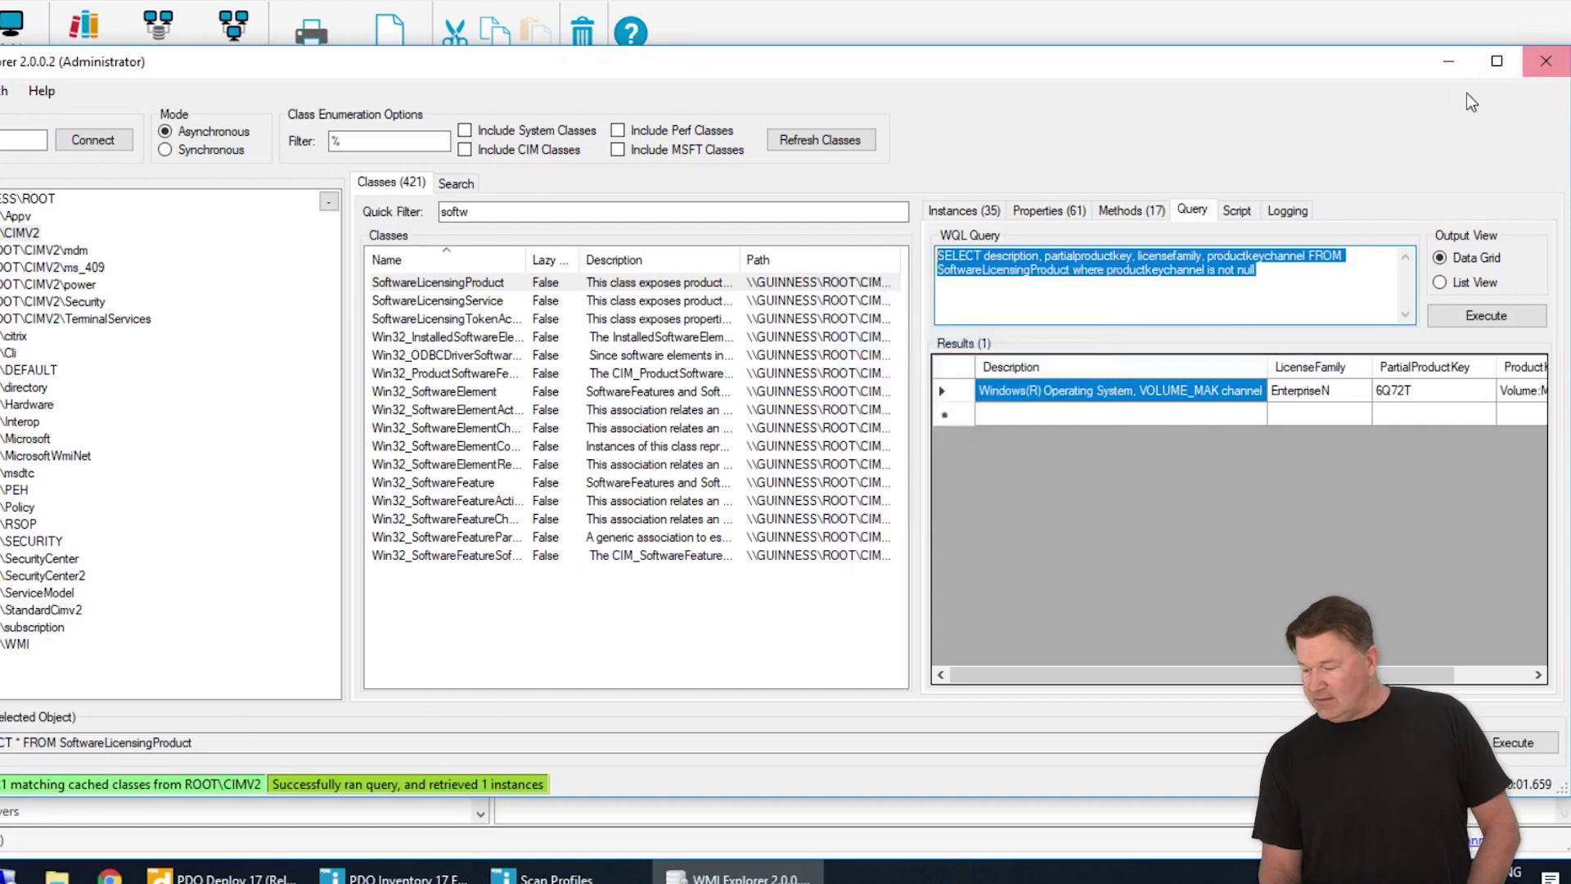
click(1448, 64)
Step: Paste the licensing query into the WMI scanner, save the Software Licenses profile, and show All Computers
click(516, 306)
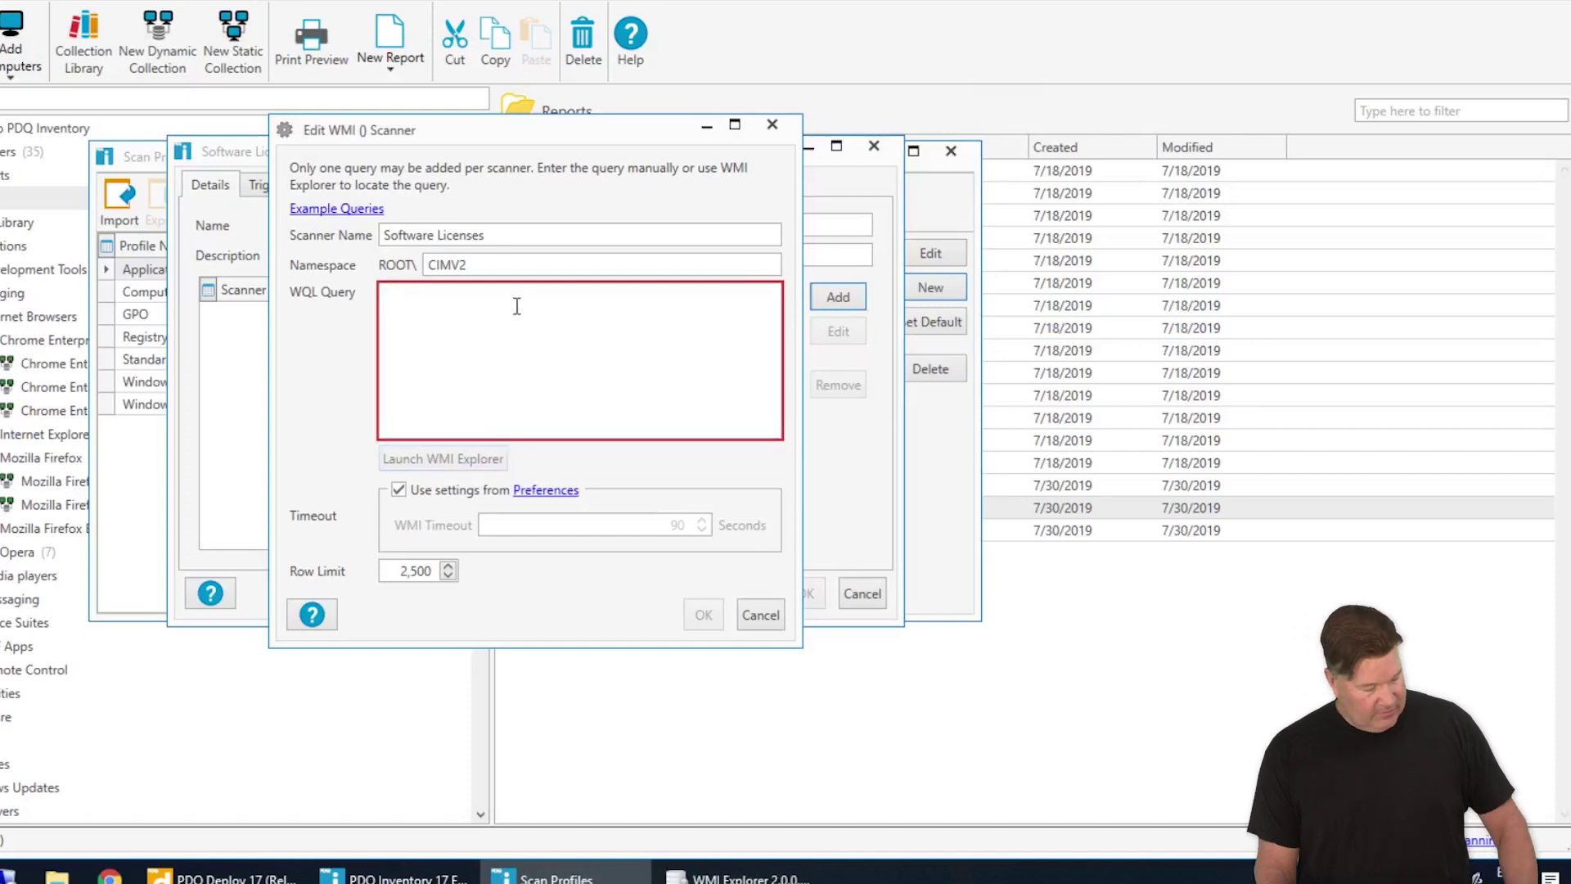
key(ctrl+v)
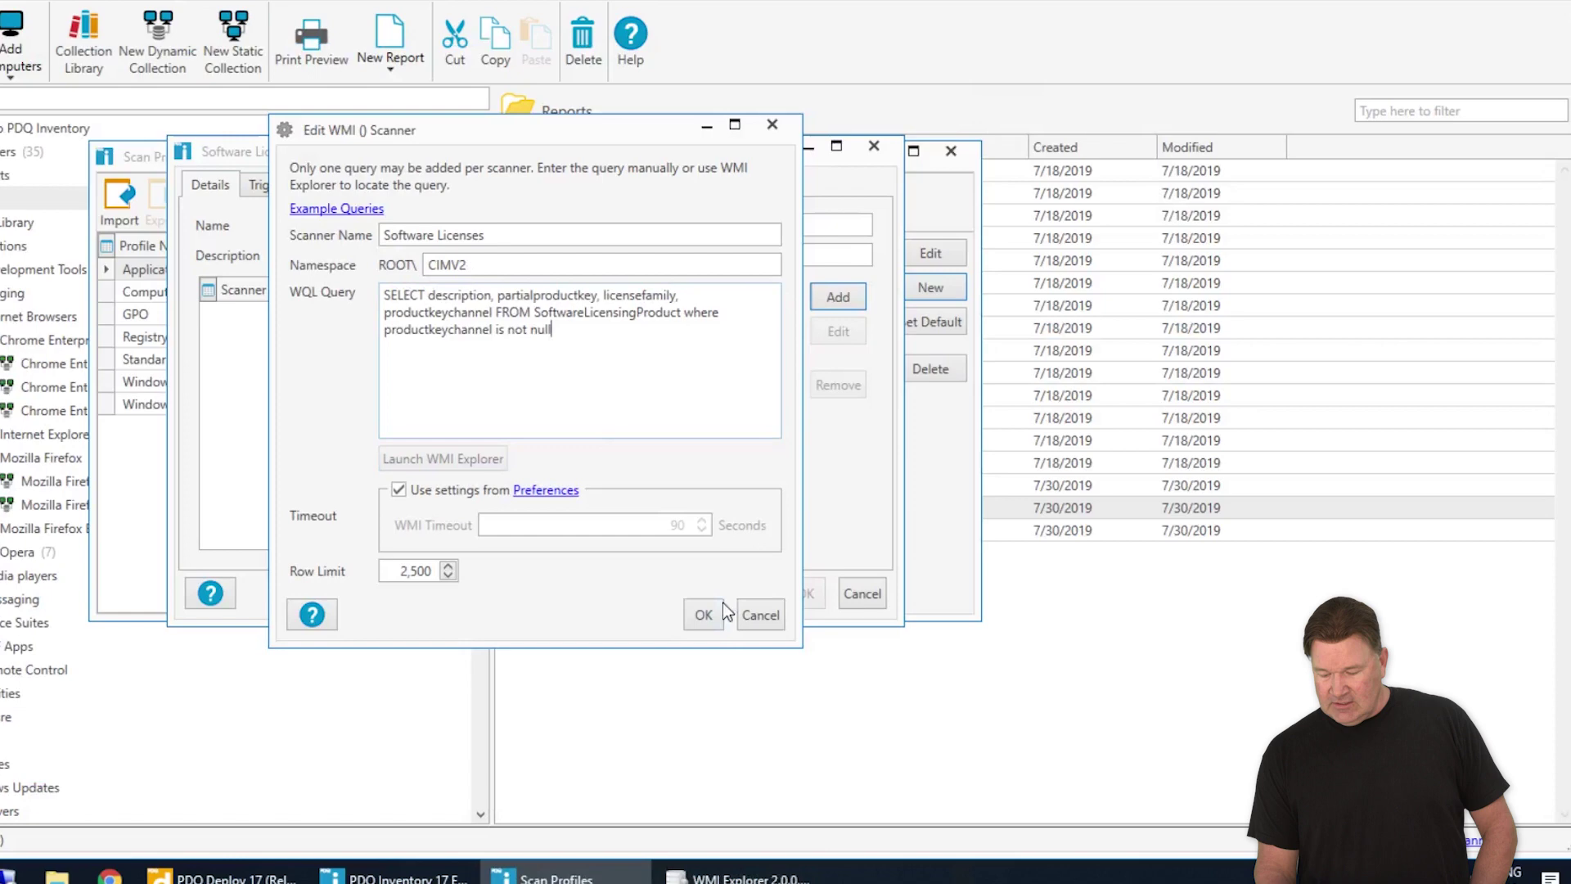
click(717, 617)
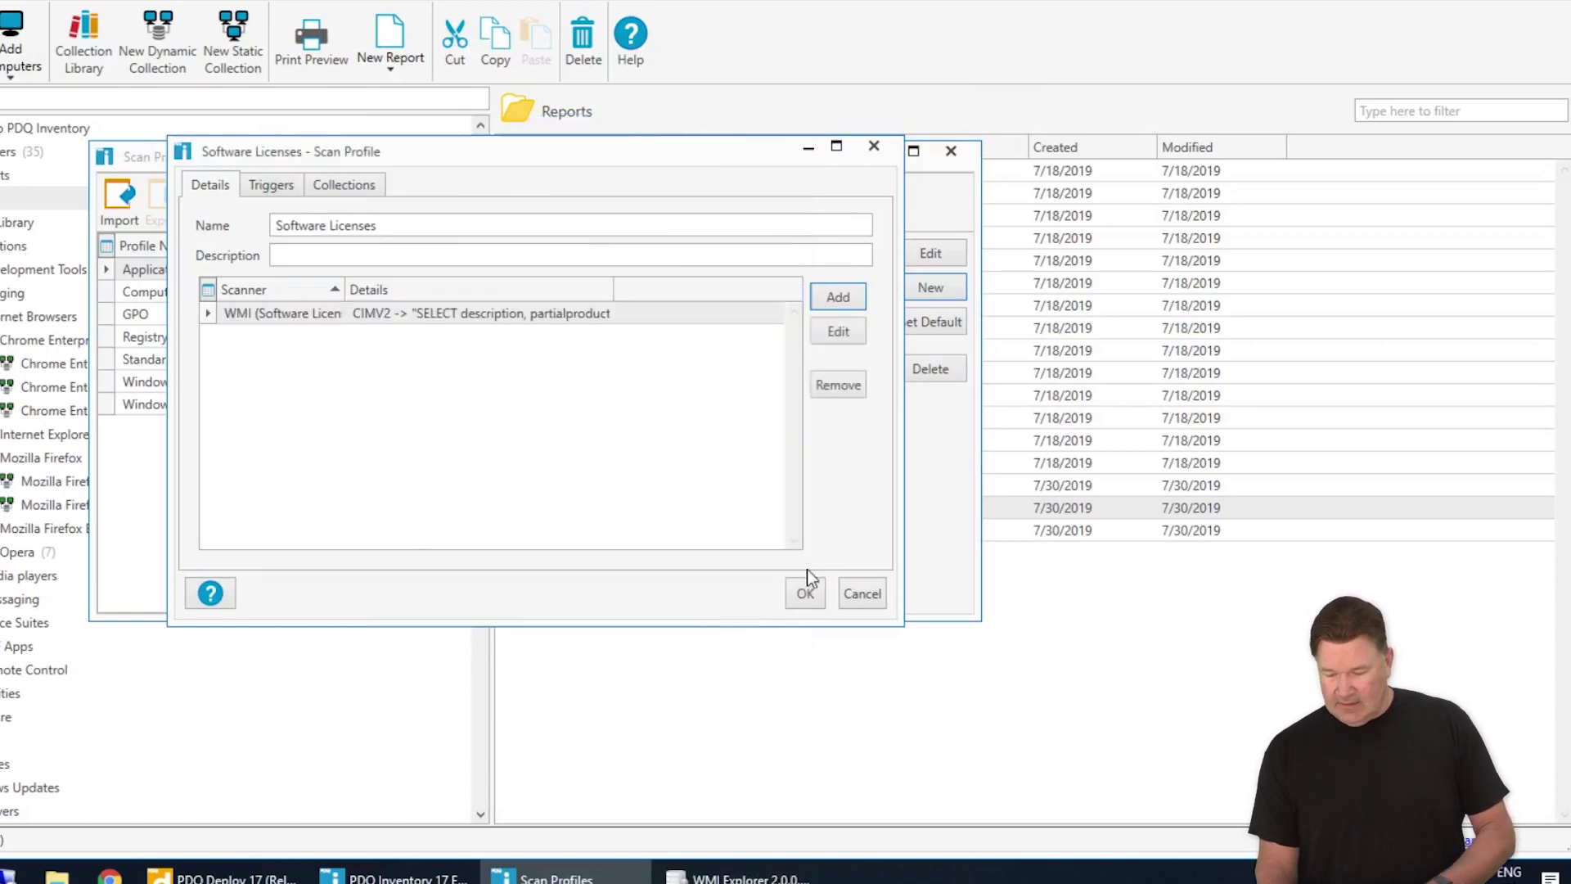
click(818, 597)
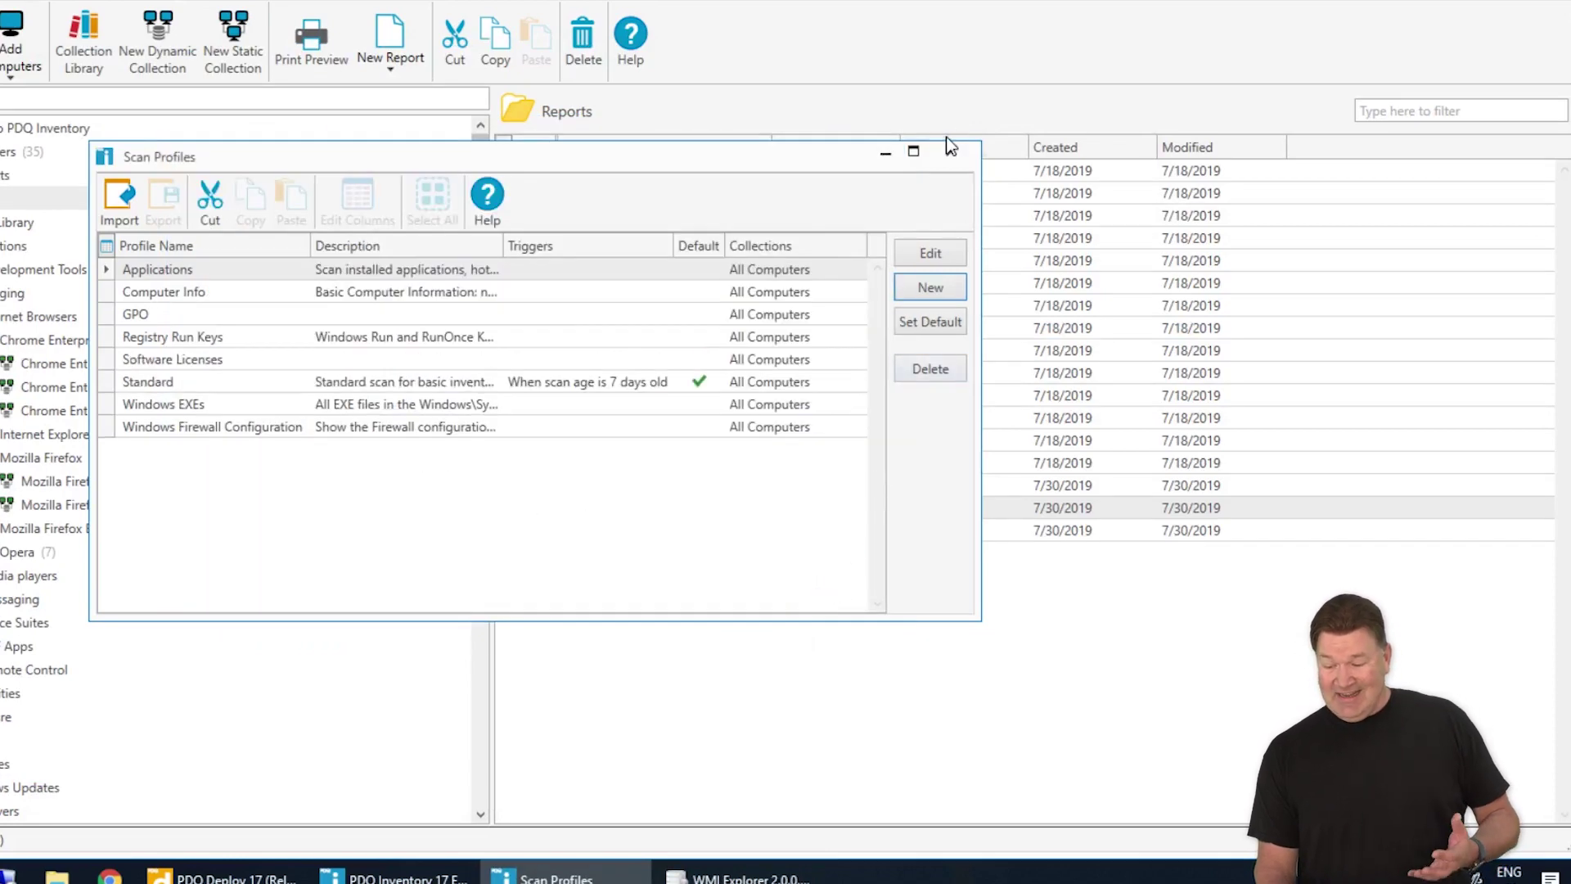
click(950, 151)
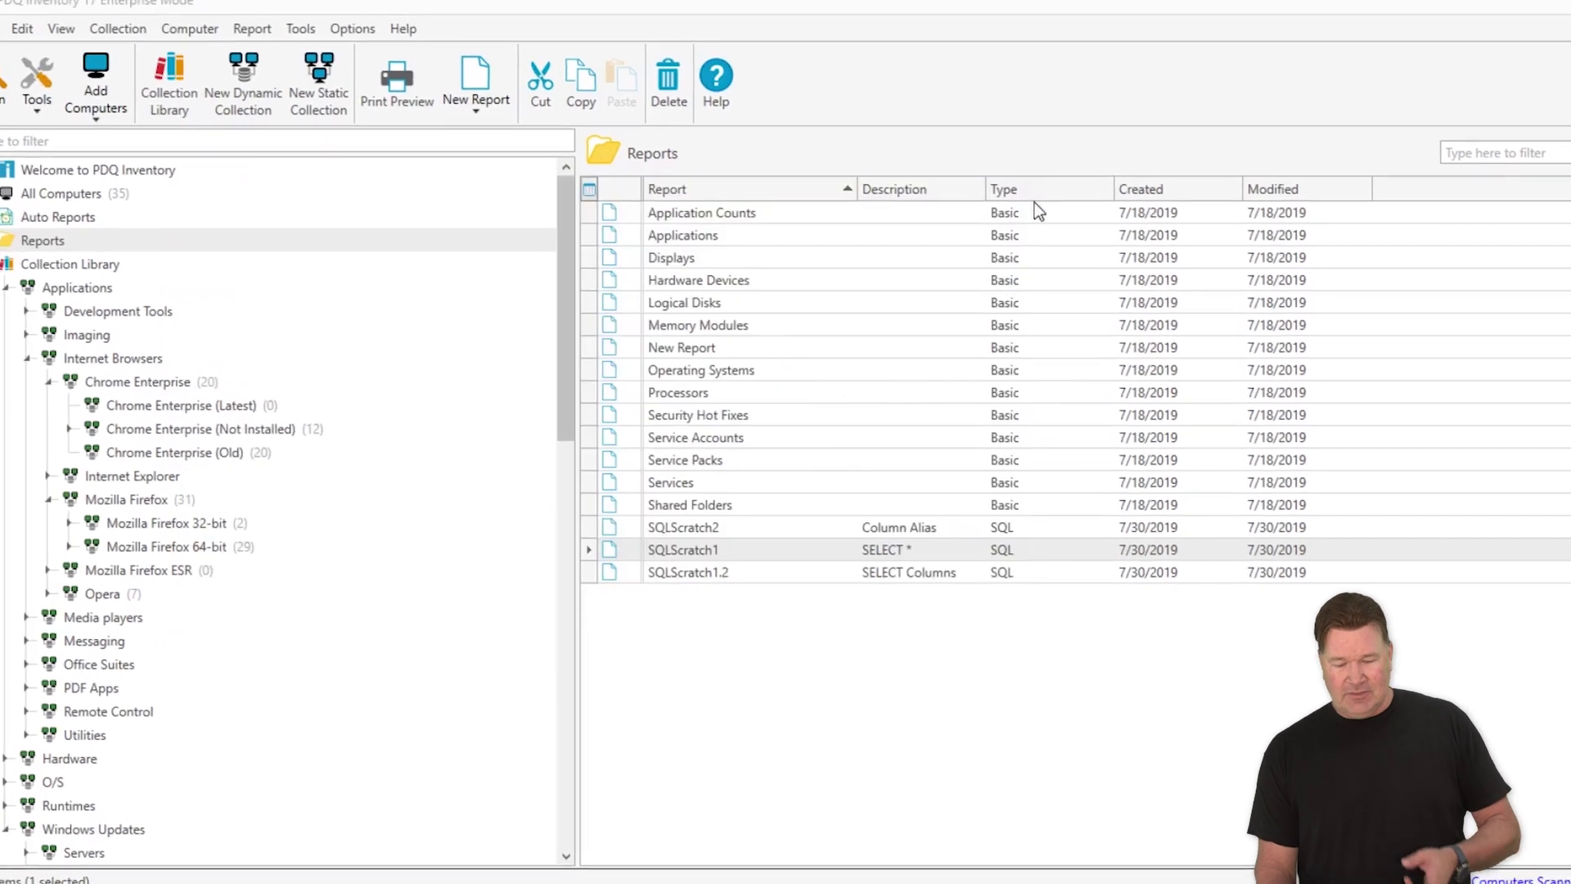
click(92, 191)
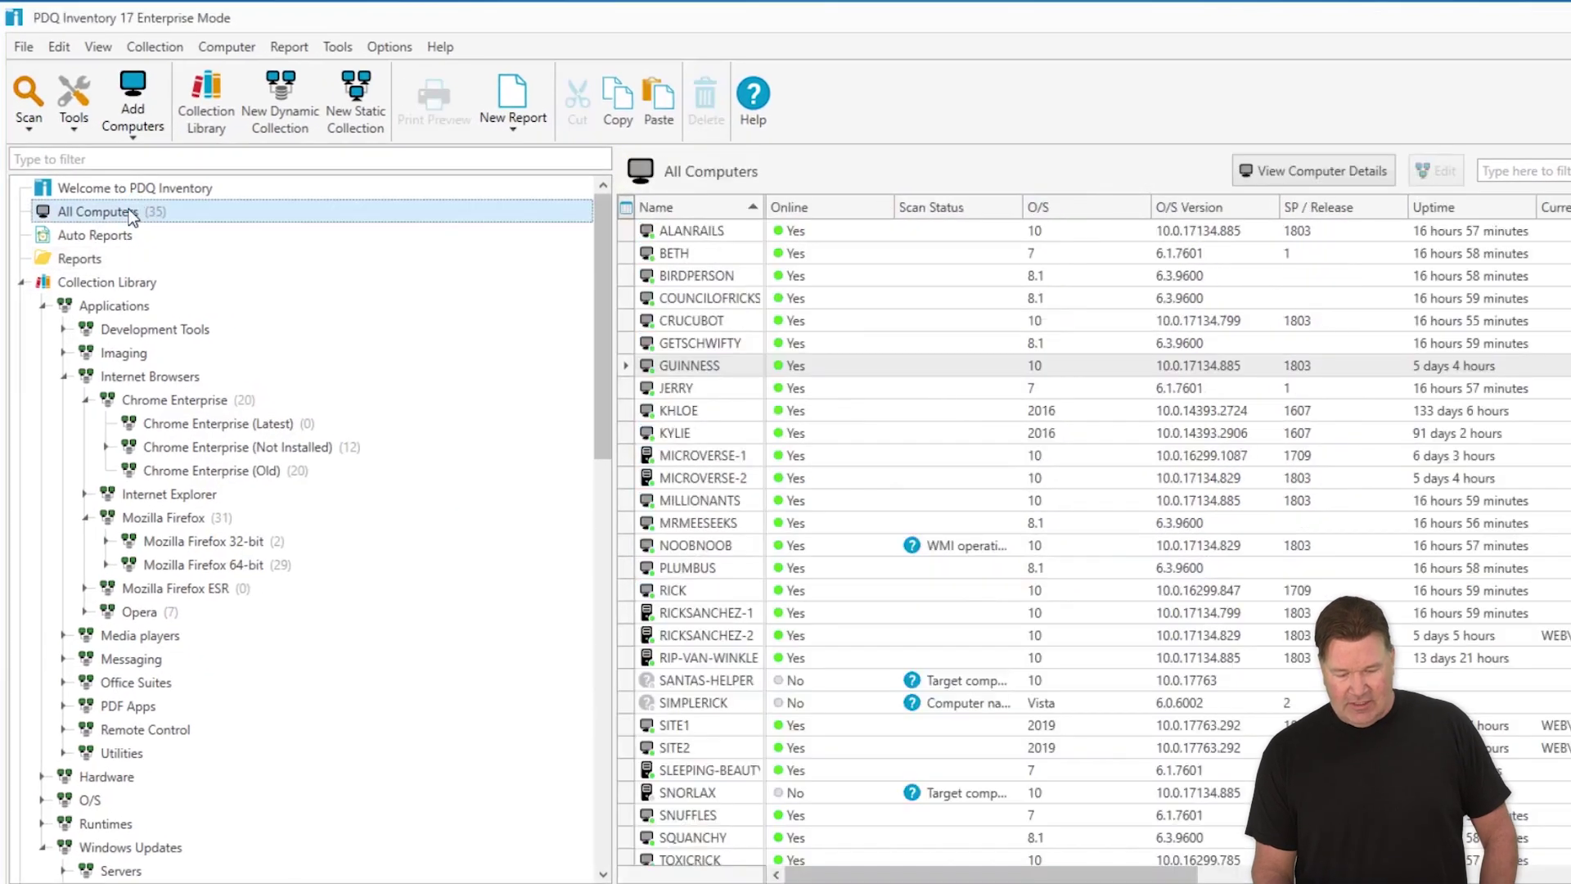
Step: Scan the All Computers collection with the Software Licenses profile
right_click(93, 190)
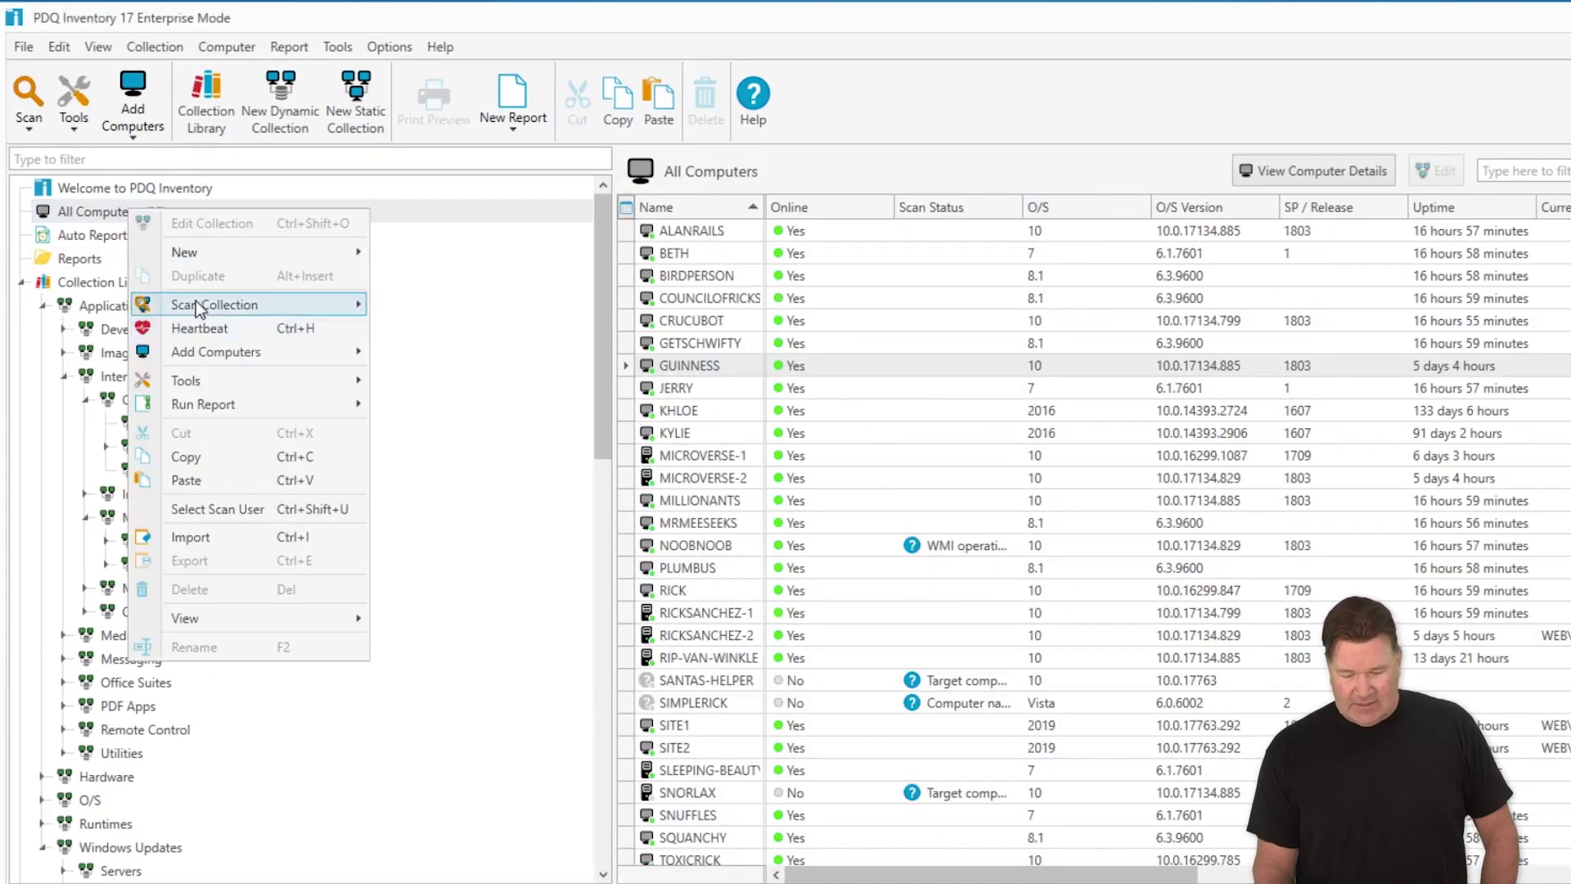
mouse_move(220, 305)
click(483, 432)
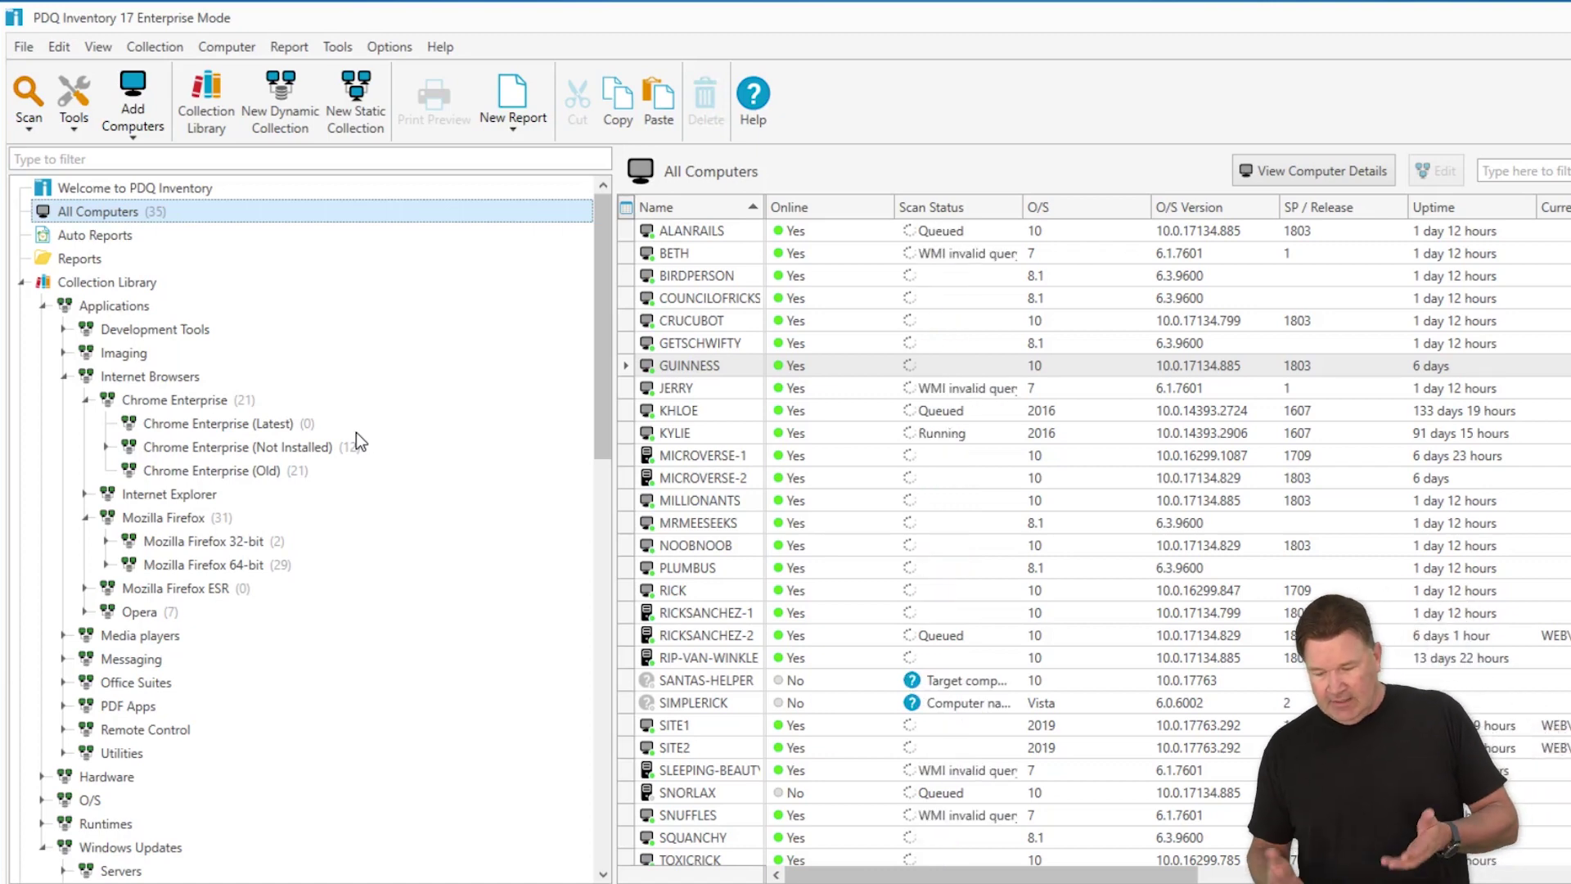
click(680, 274)
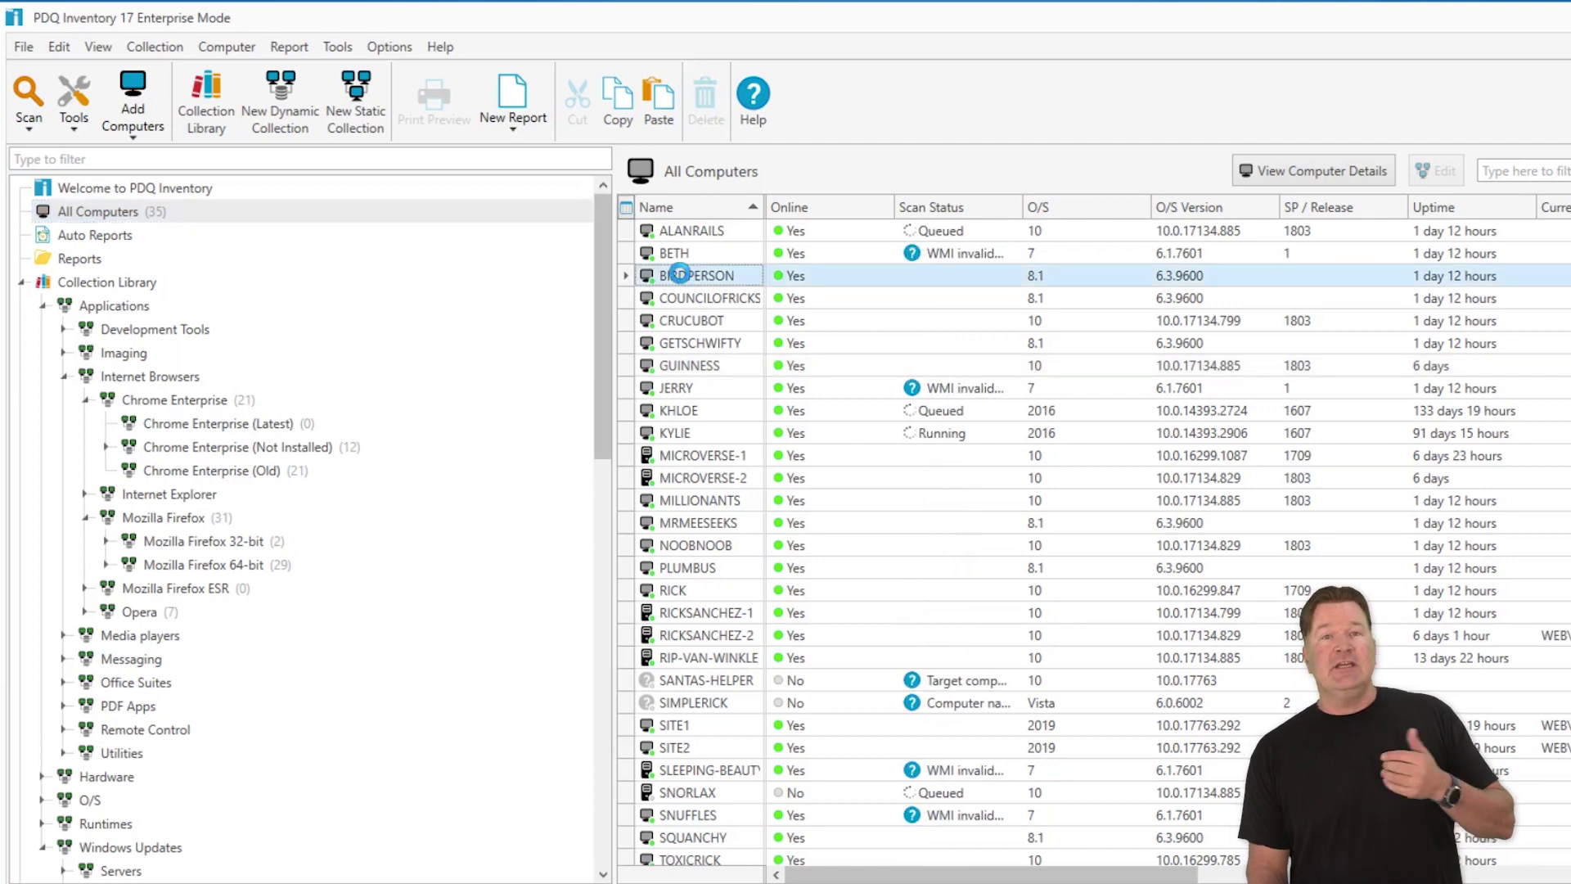
Step: View BIRDPERSON's WMI (Software Licenses) results: Professional family, Volume:MAK channel
double_click(680, 274)
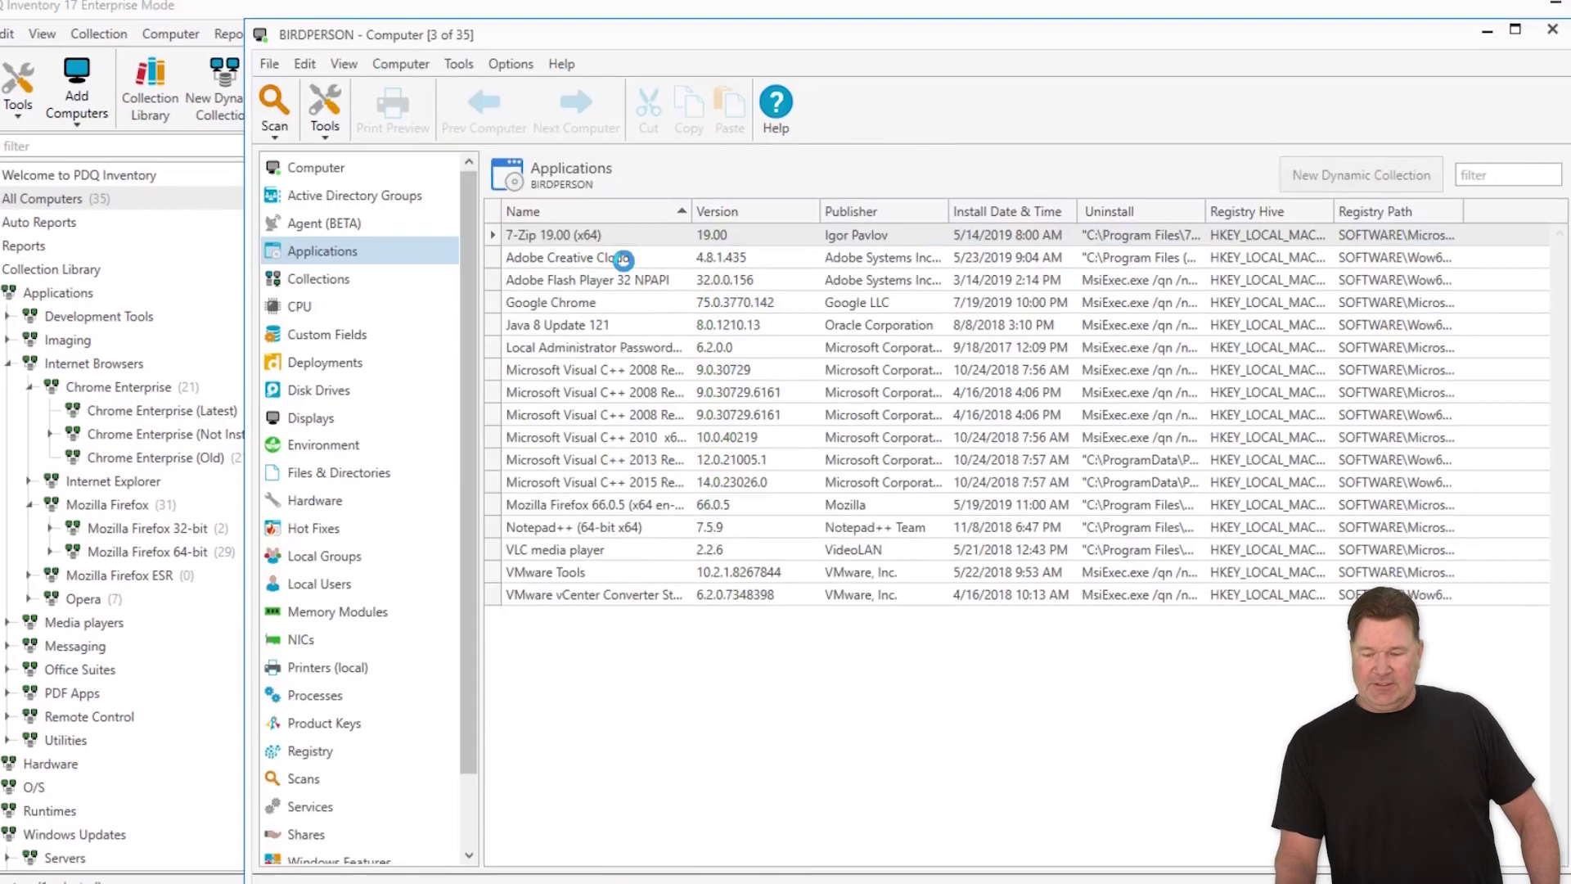
scroll(247, 409, down, 1)
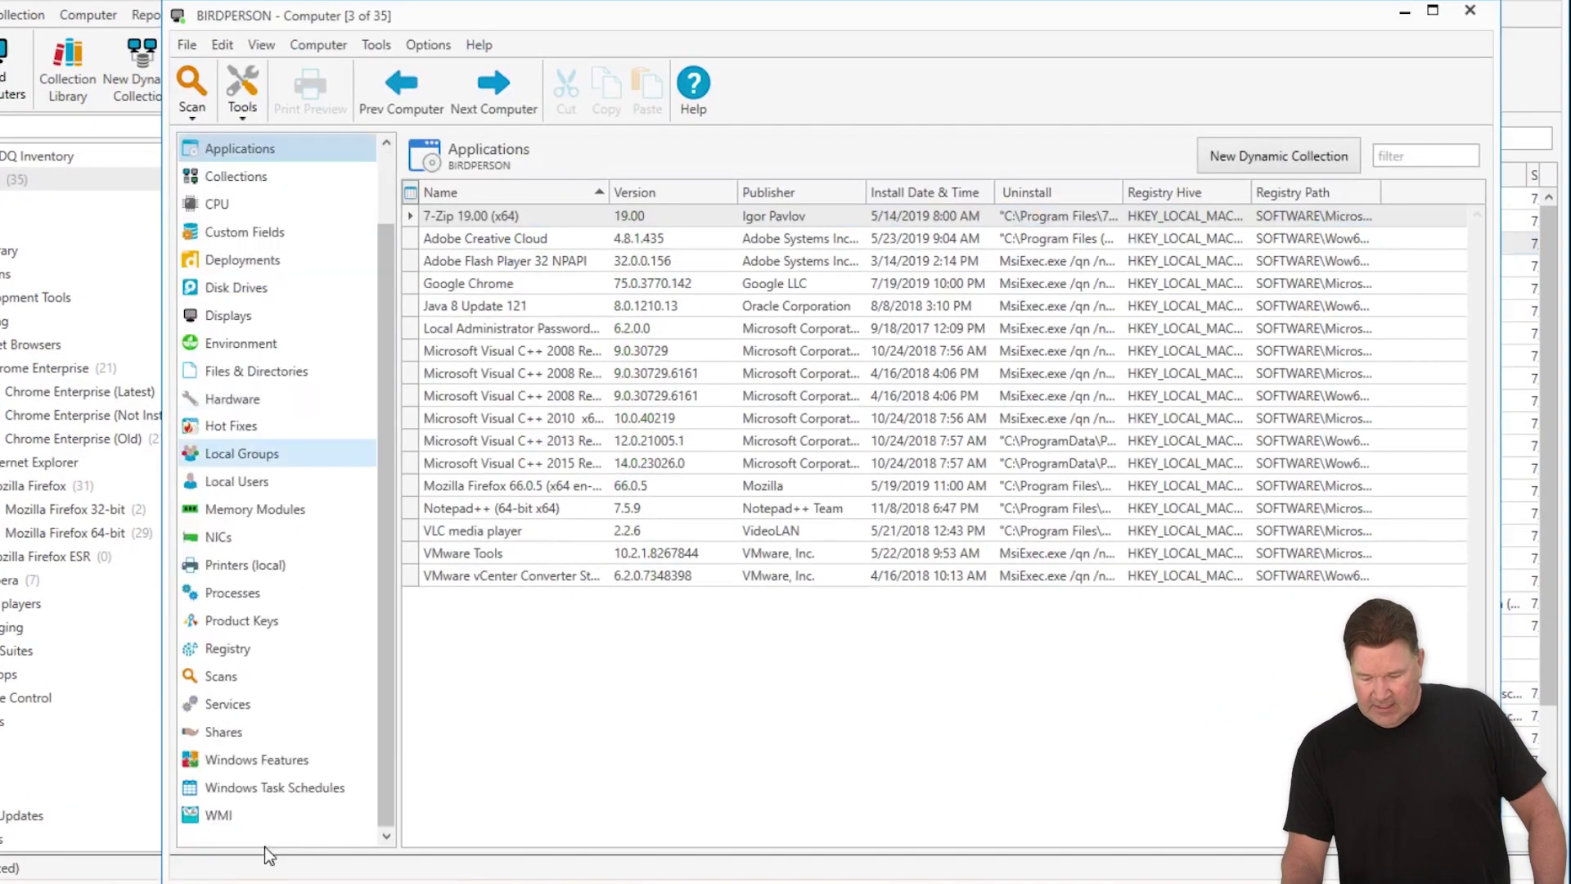
click(218, 812)
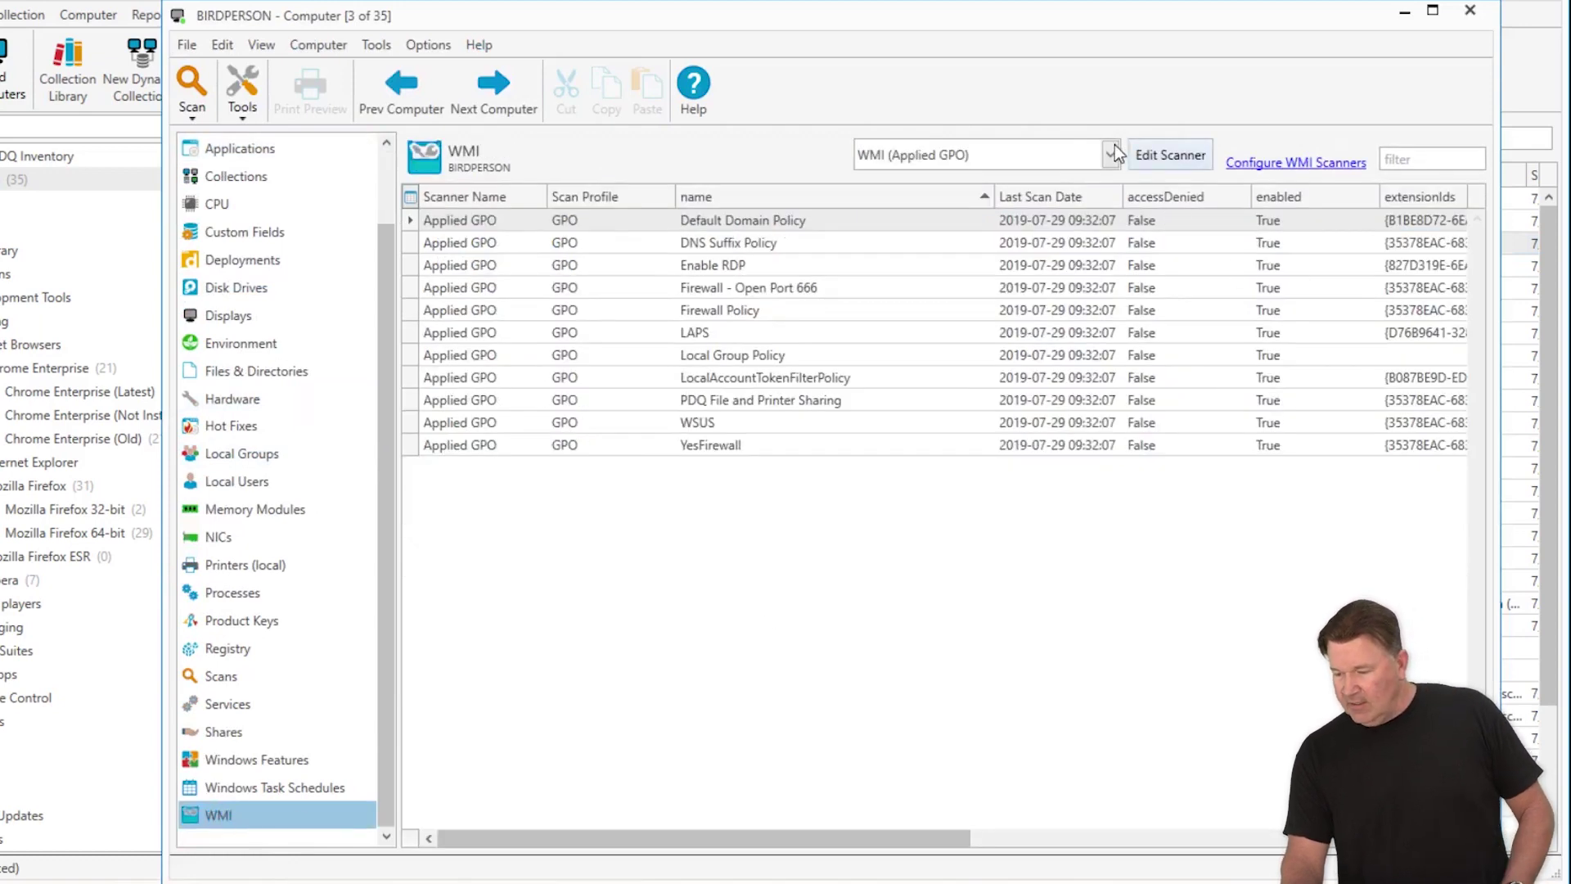
click(1111, 155)
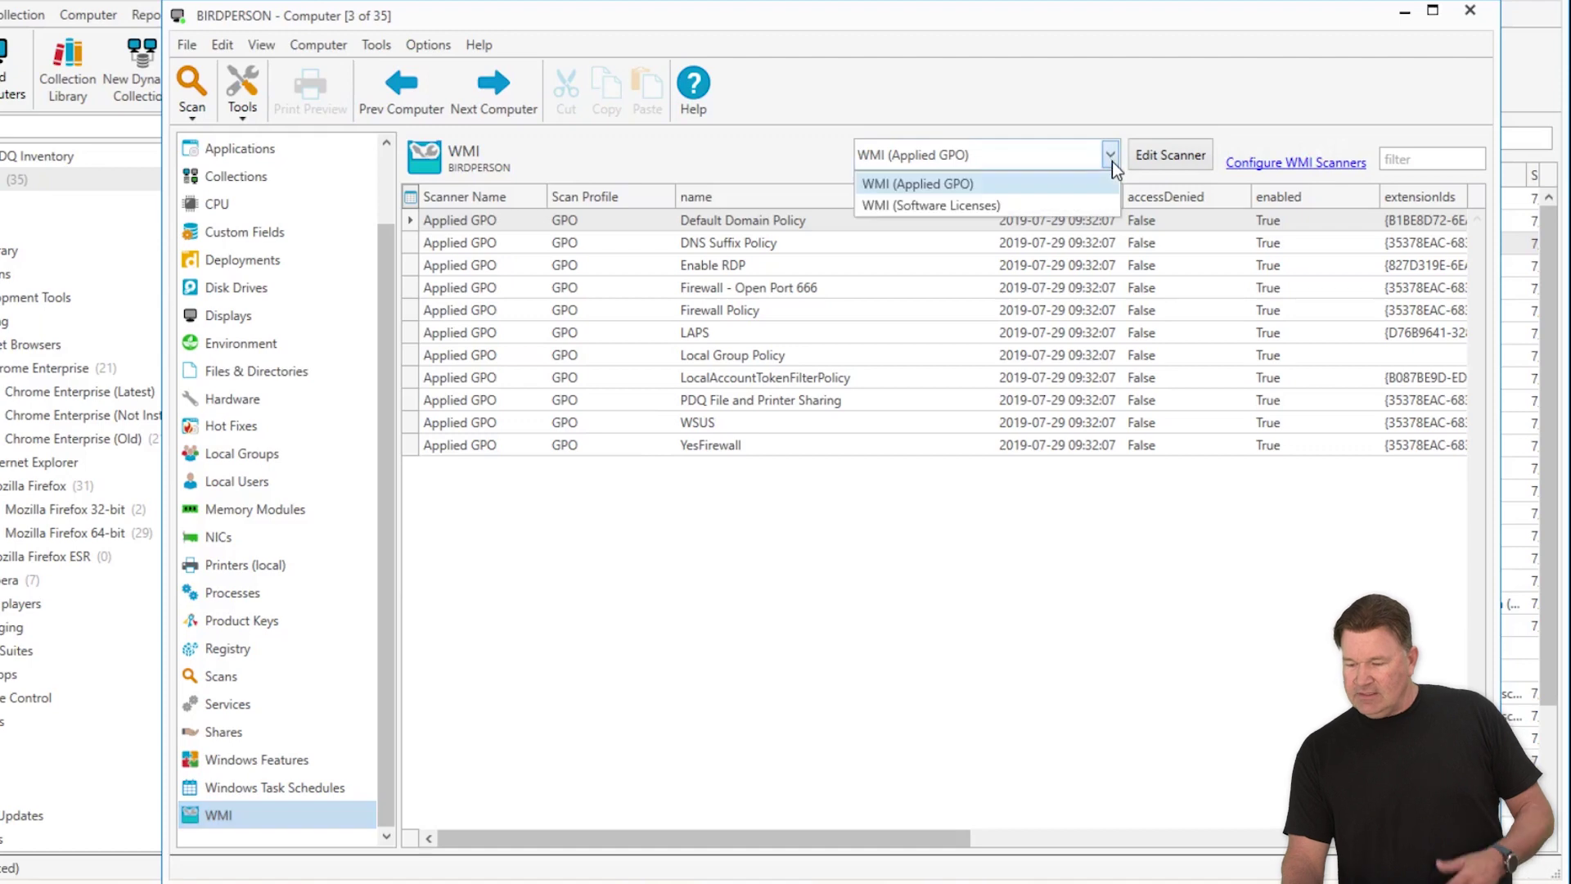
click(1014, 208)
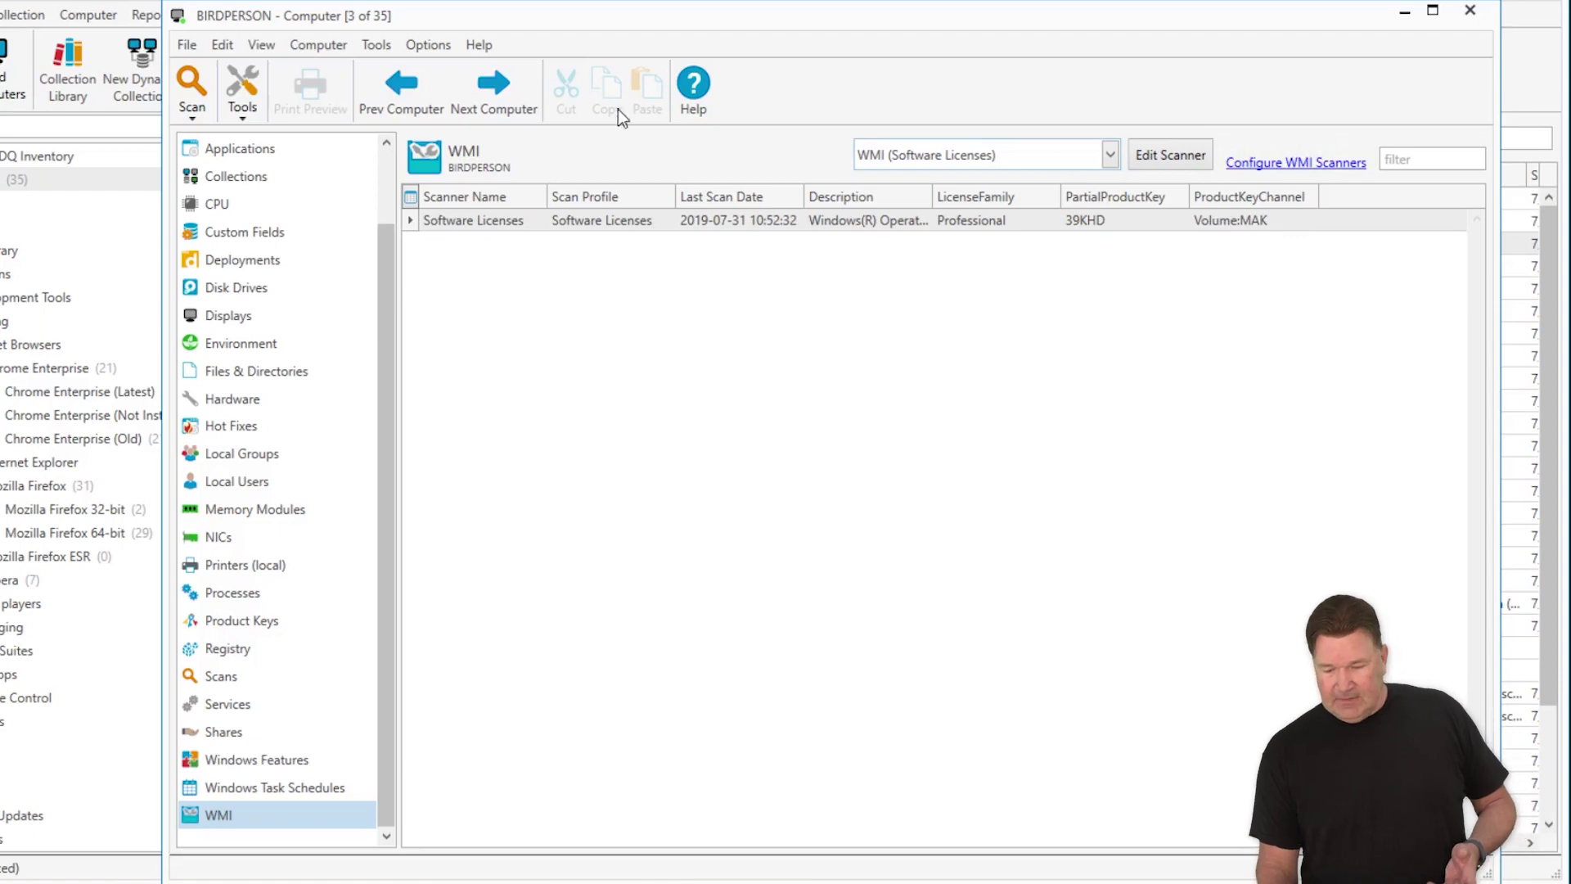
Step: Start a new dynamic collection named MAK
click(1470, 10)
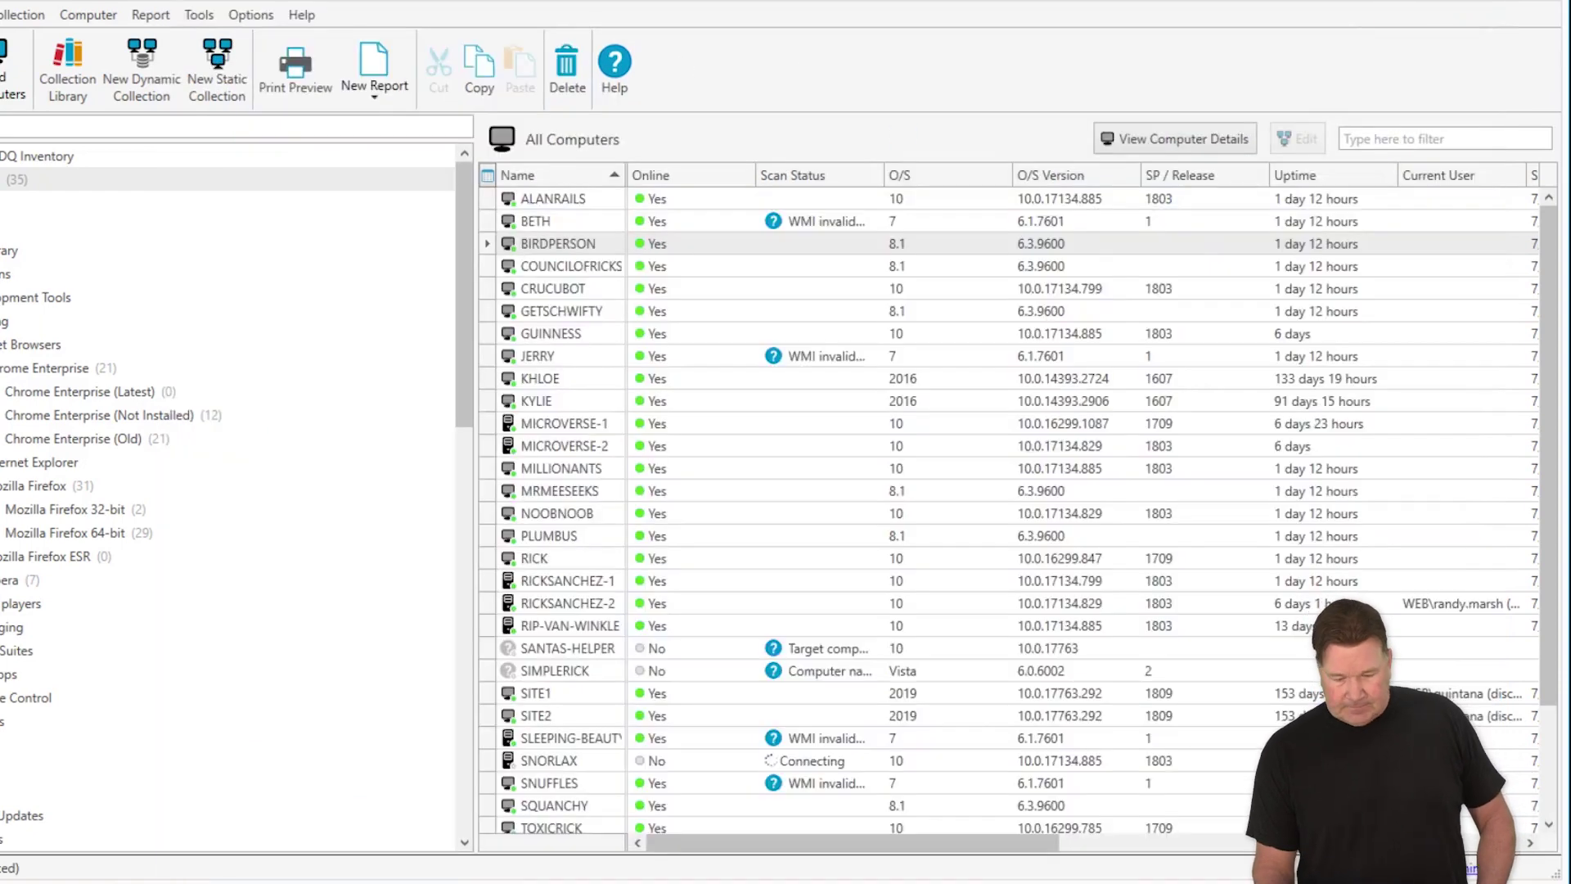
click(145, 67)
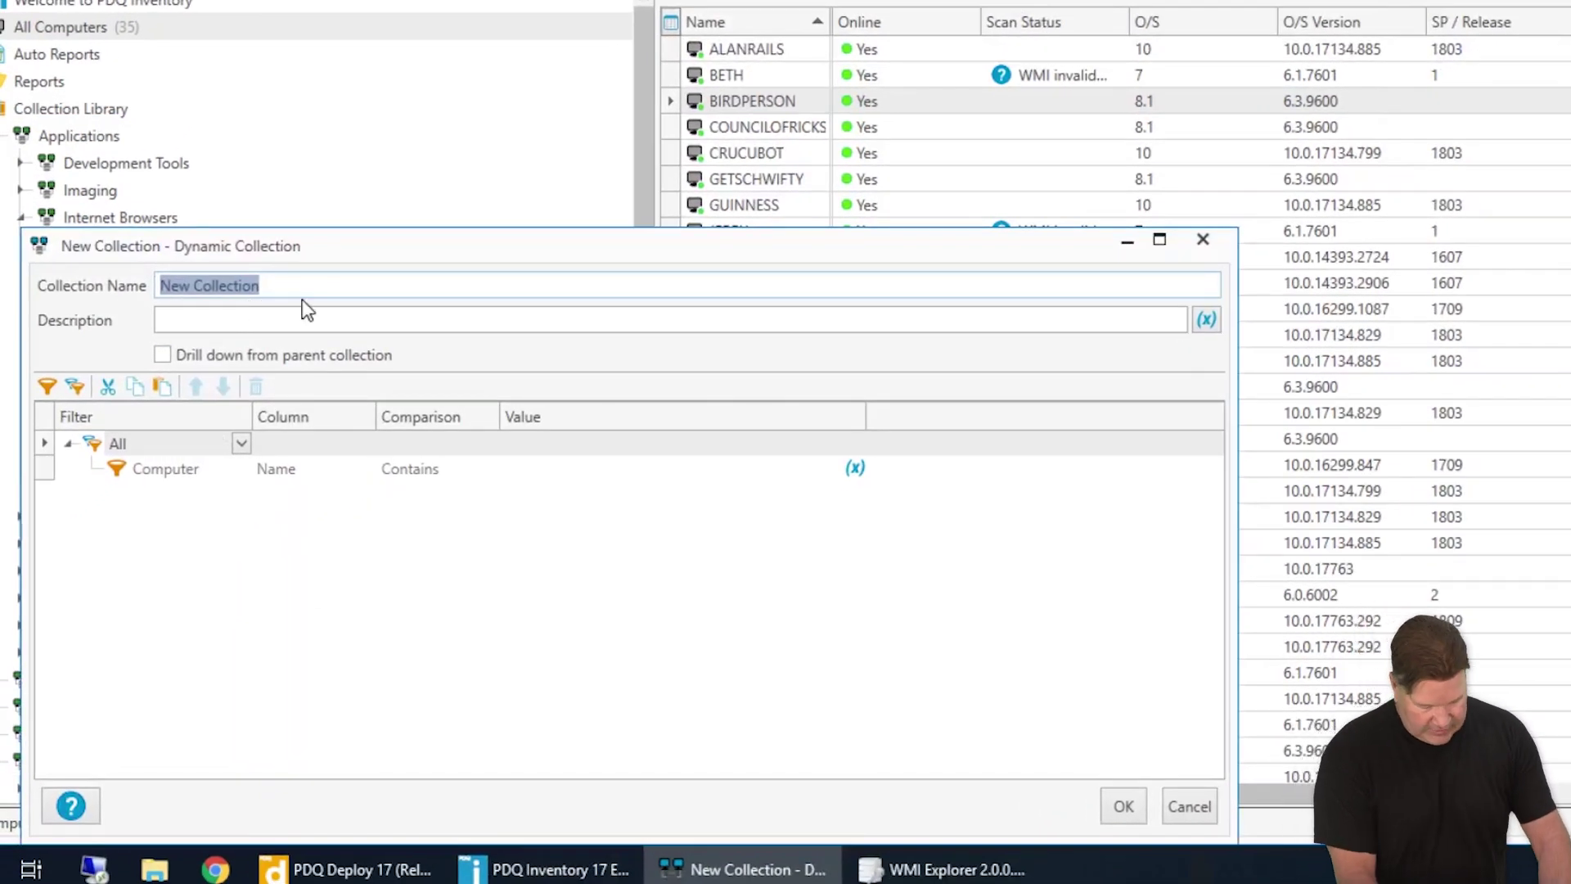
text(MAK)
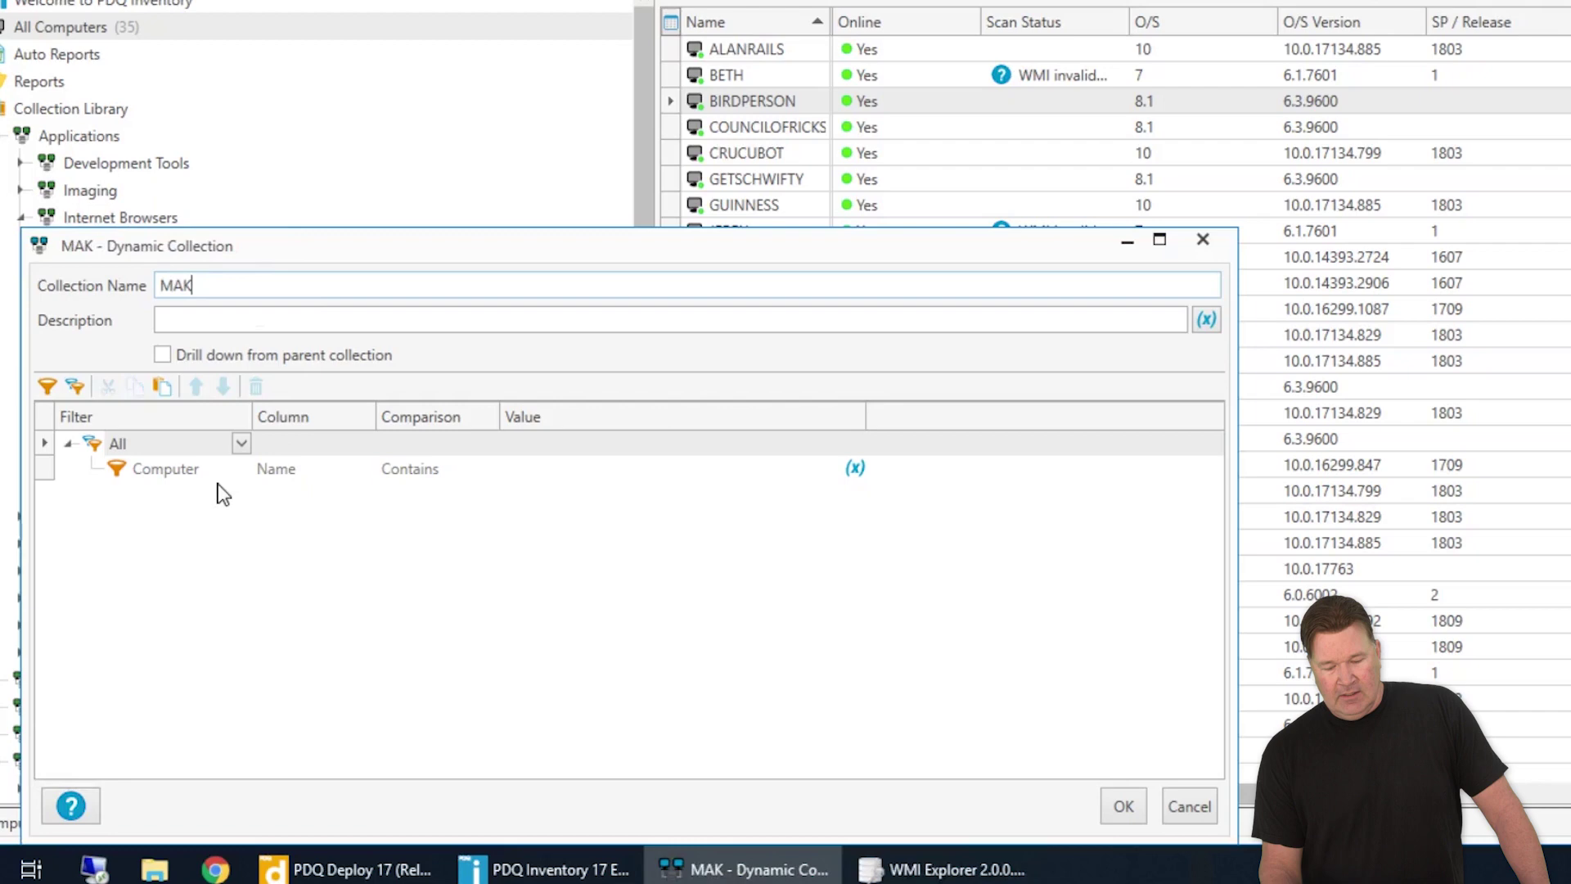
Step: Filter the collection on WMI (Software Licenses) ProductKeyChannel Contains MAK and save it
click(240, 468)
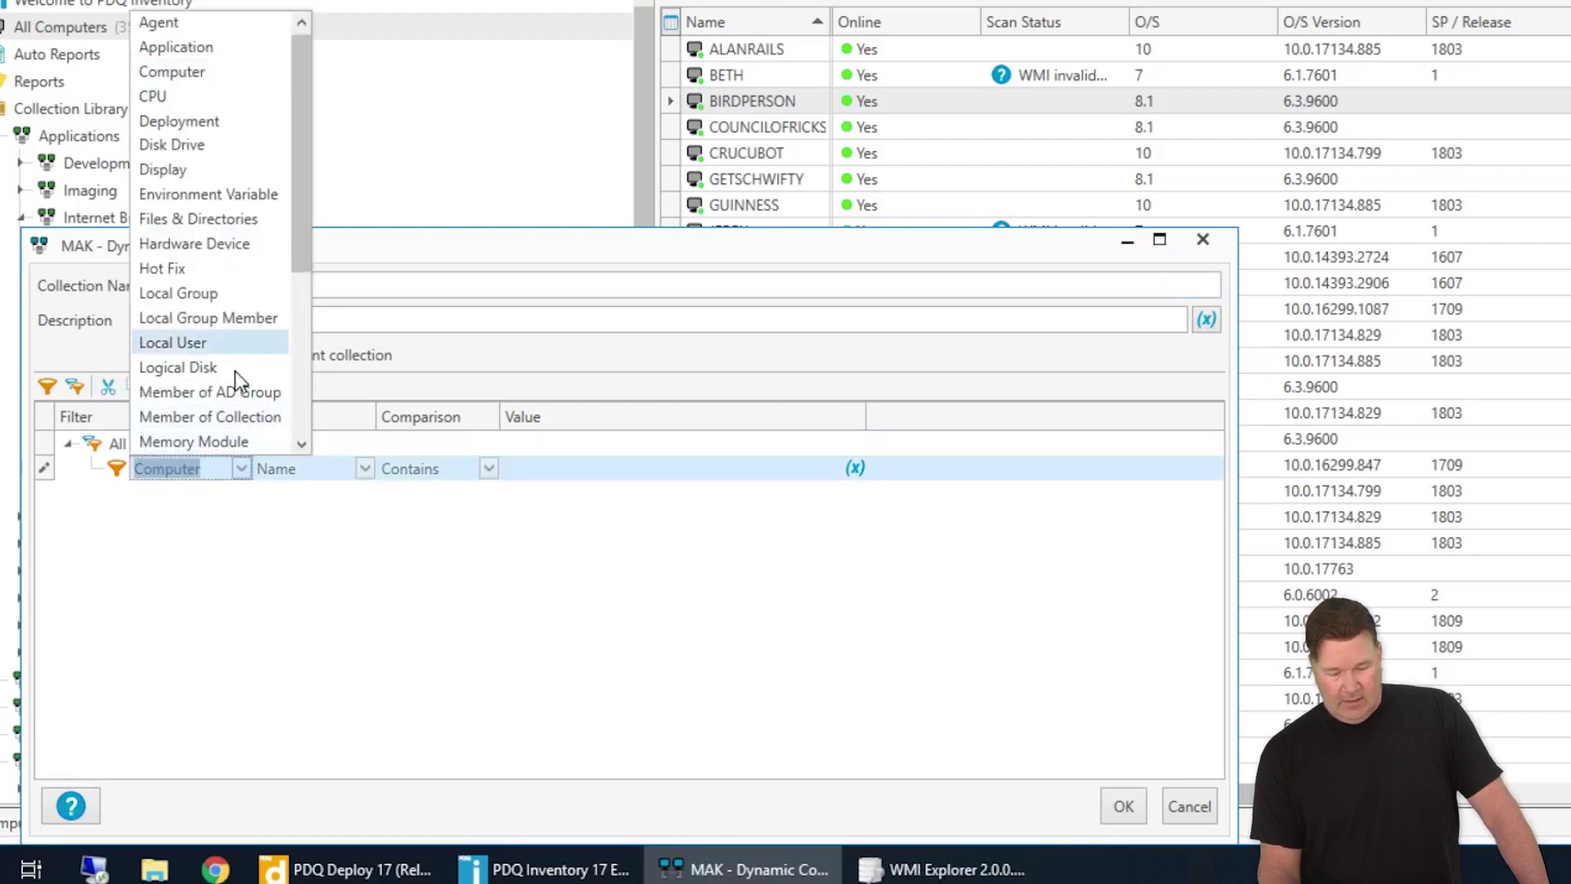
scroll(234, 371, down, 4)
click(229, 442)
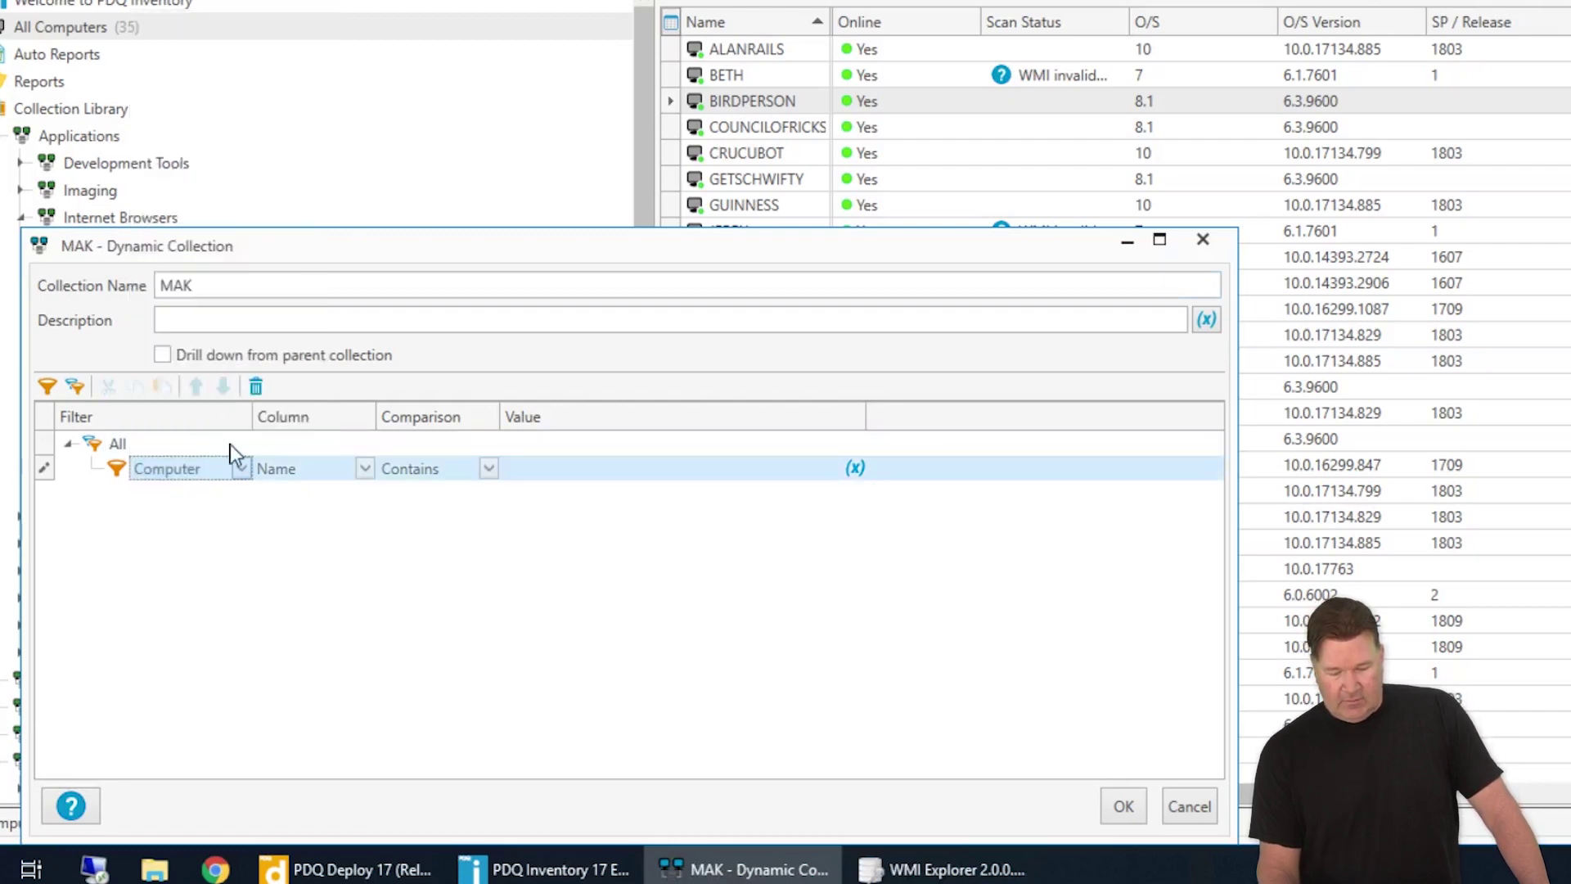
click(435, 468)
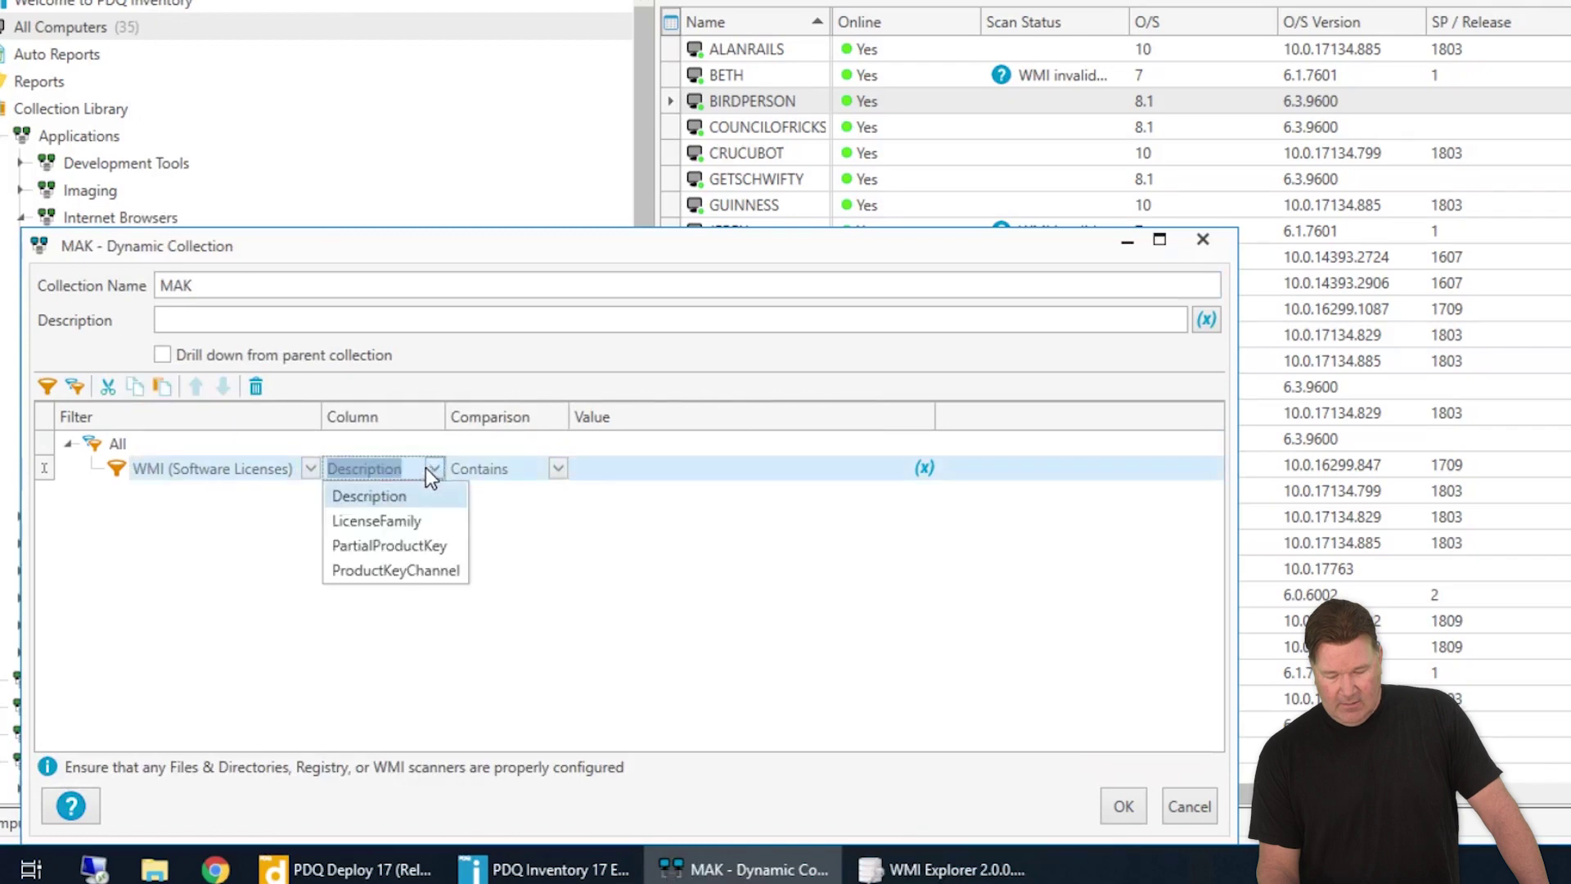
click(424, 562)
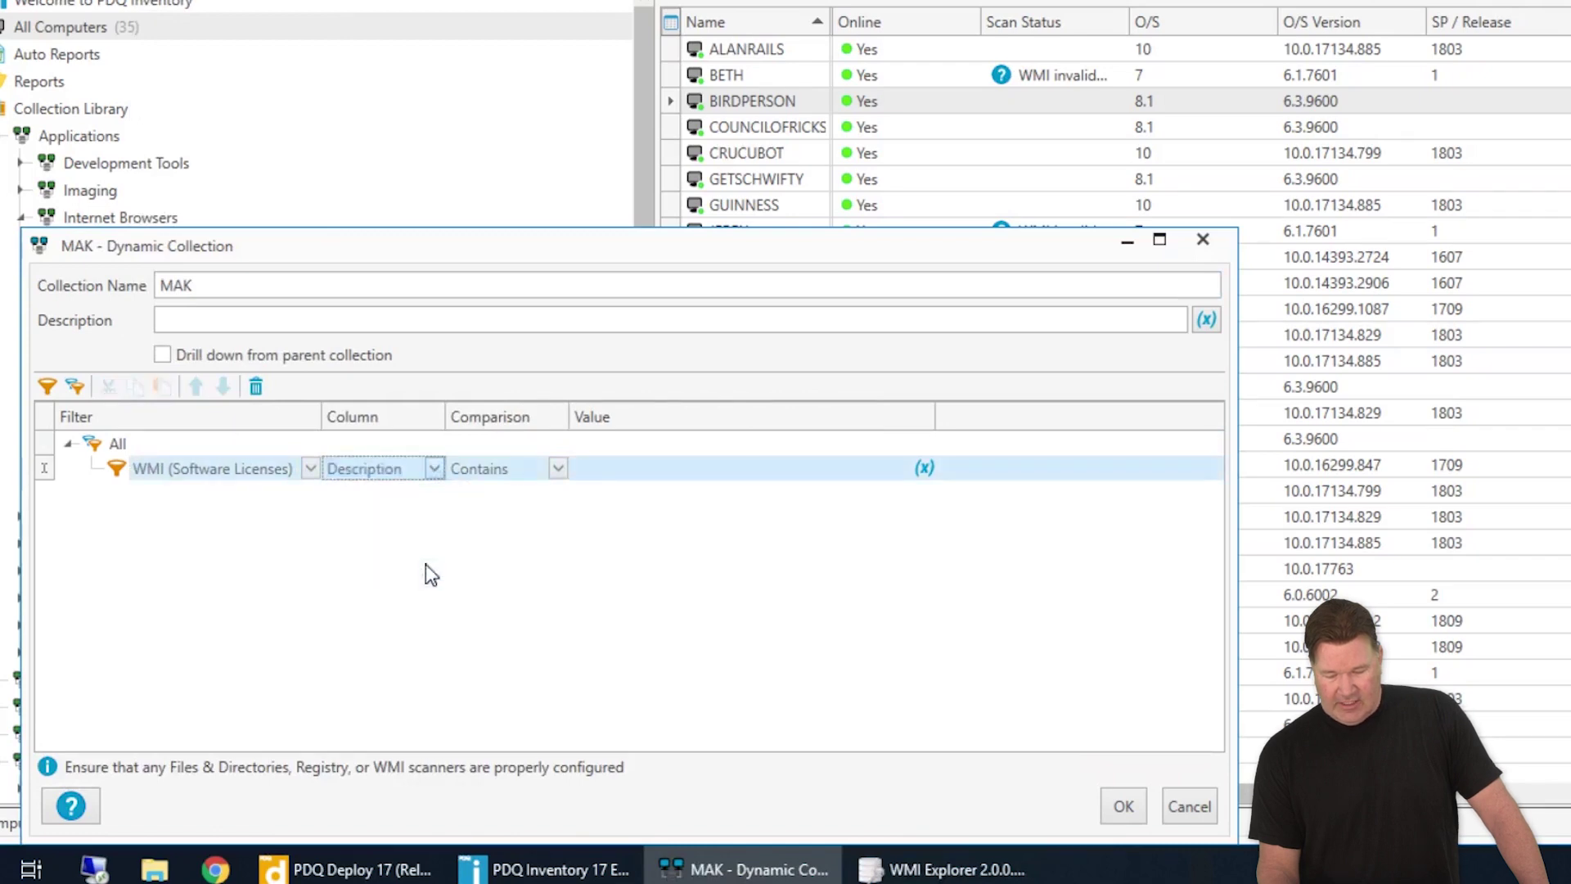
click(631, 465)
text(MAK)
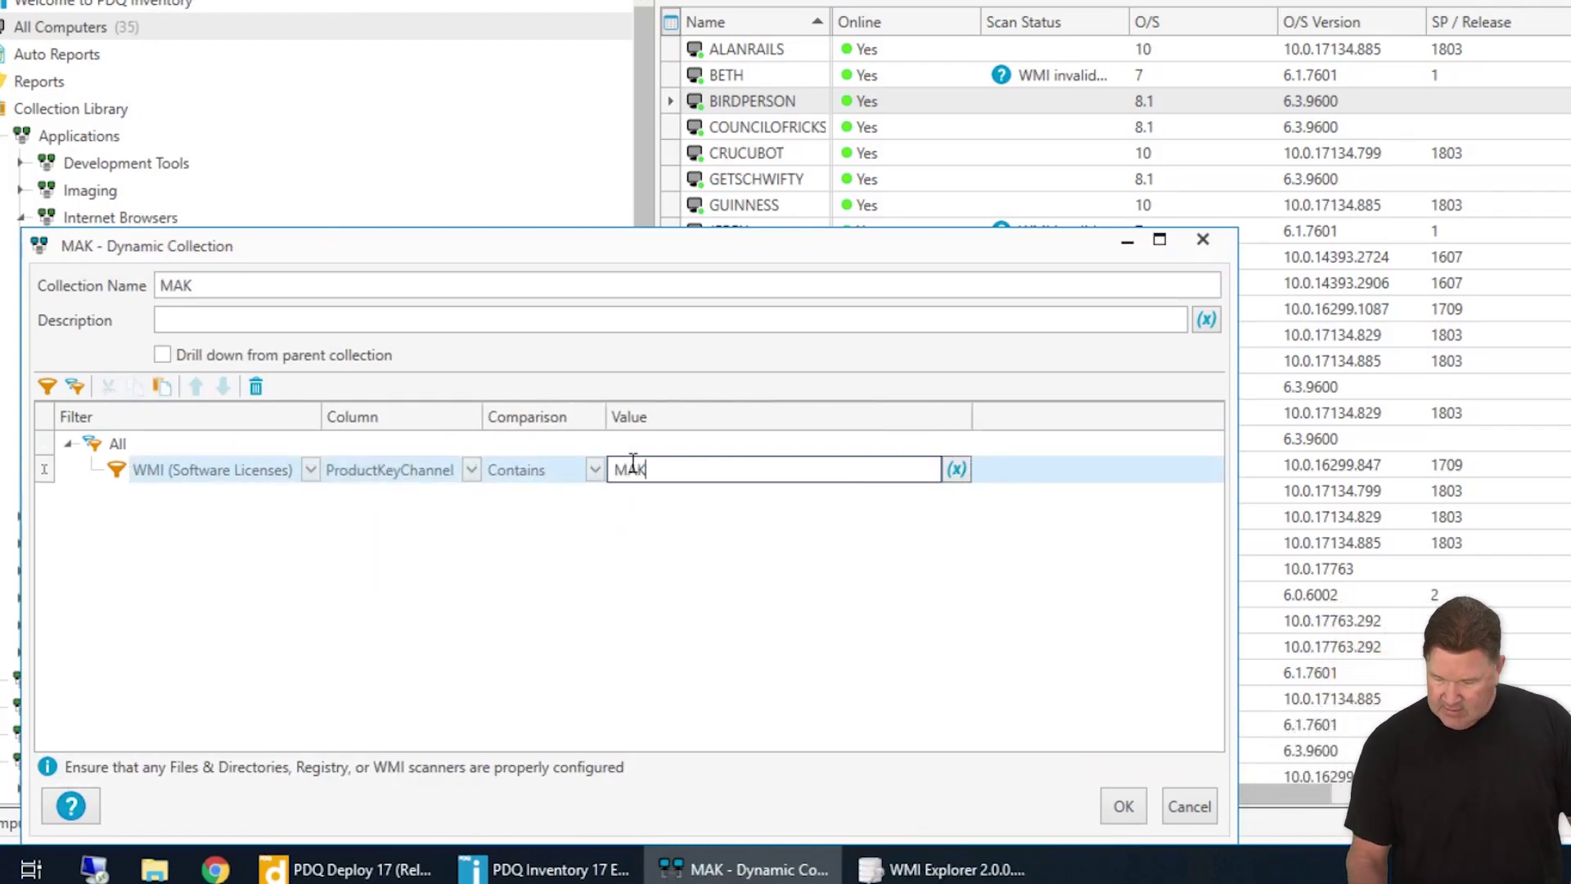
drag(709, 244, 916, 21)
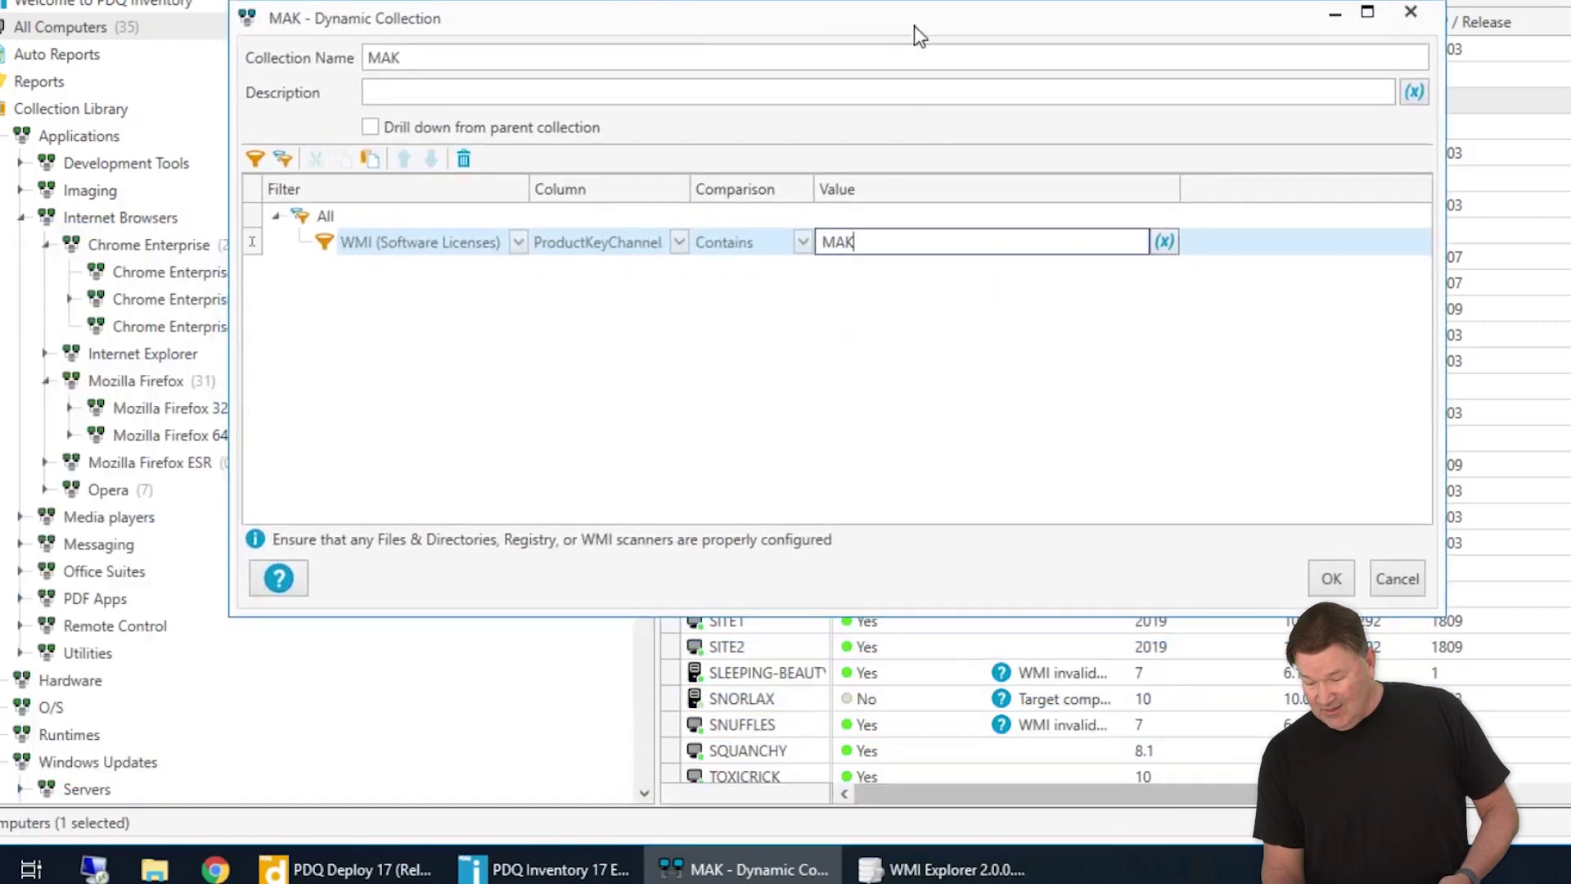
click(1330, 576)
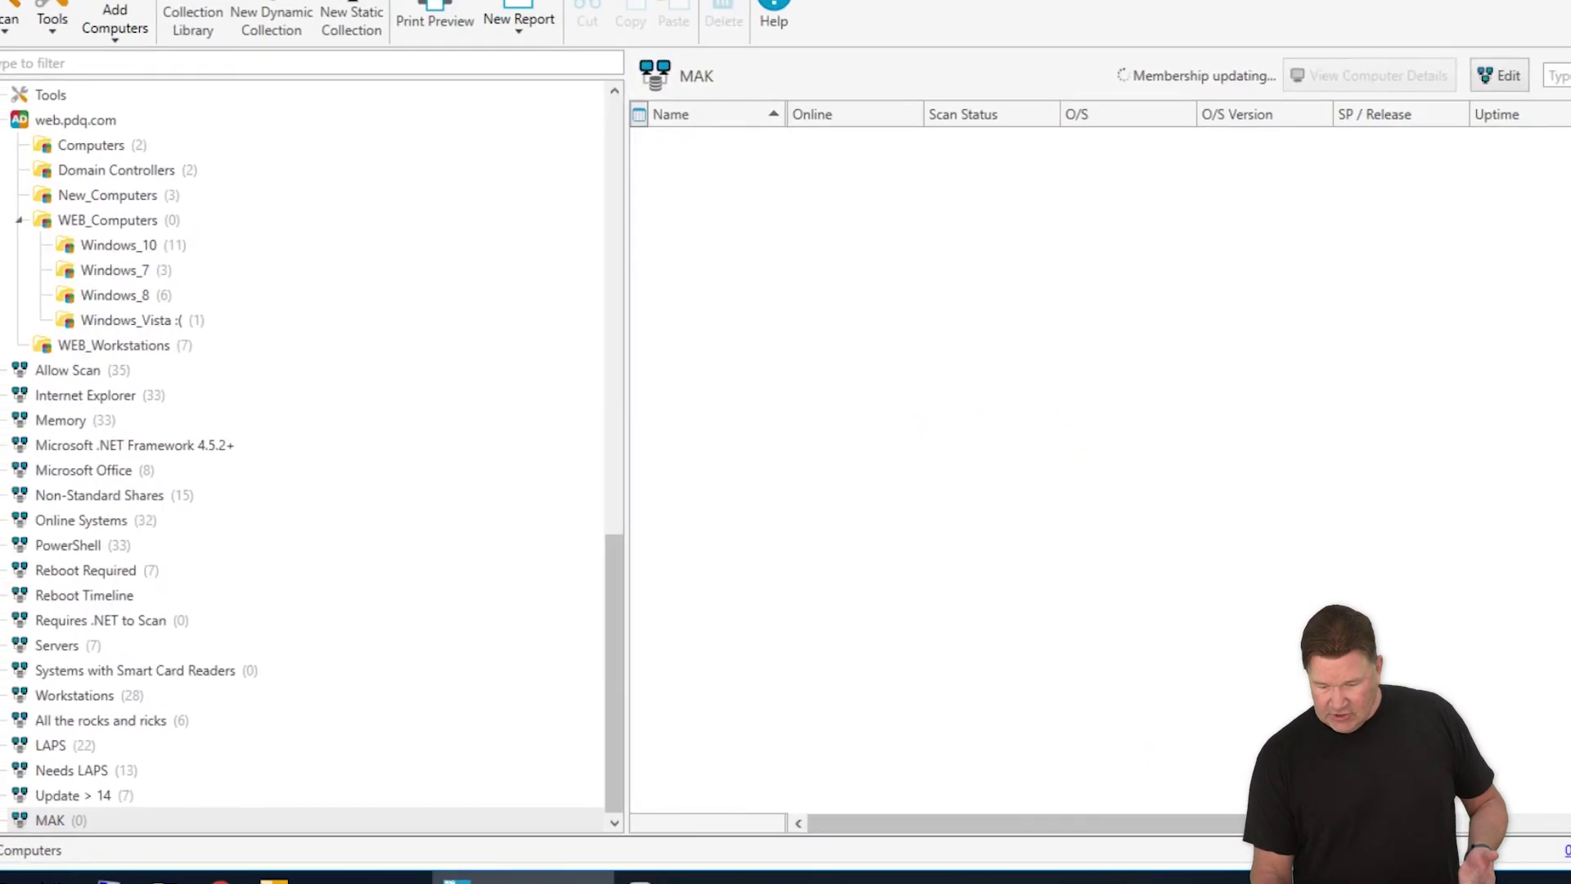
Step: Open the MAK collection to view its member computers
click(46, 825)
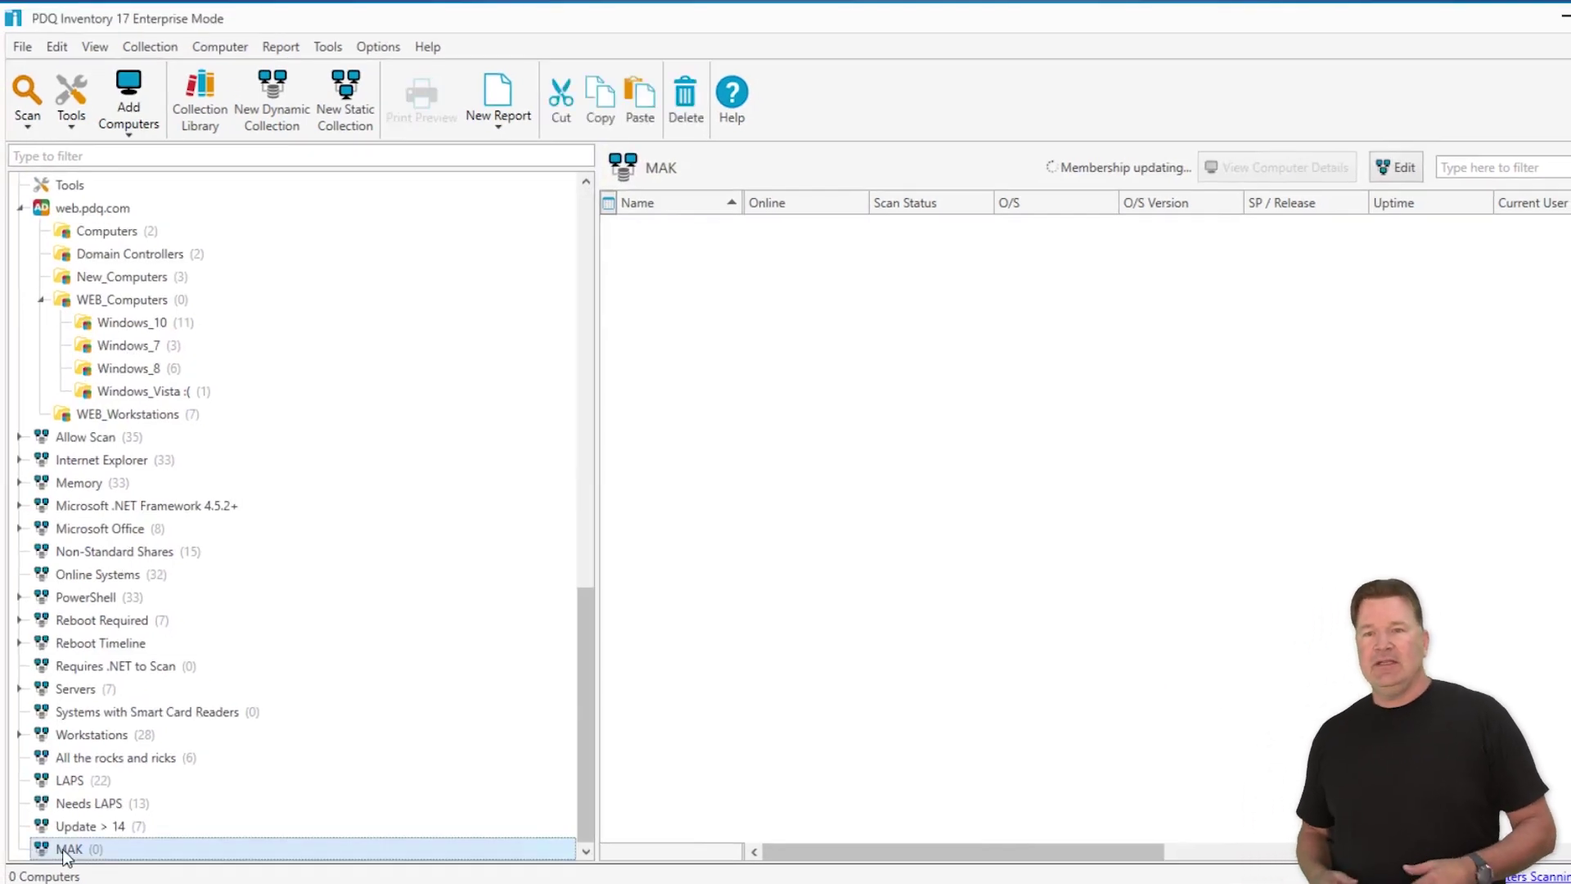